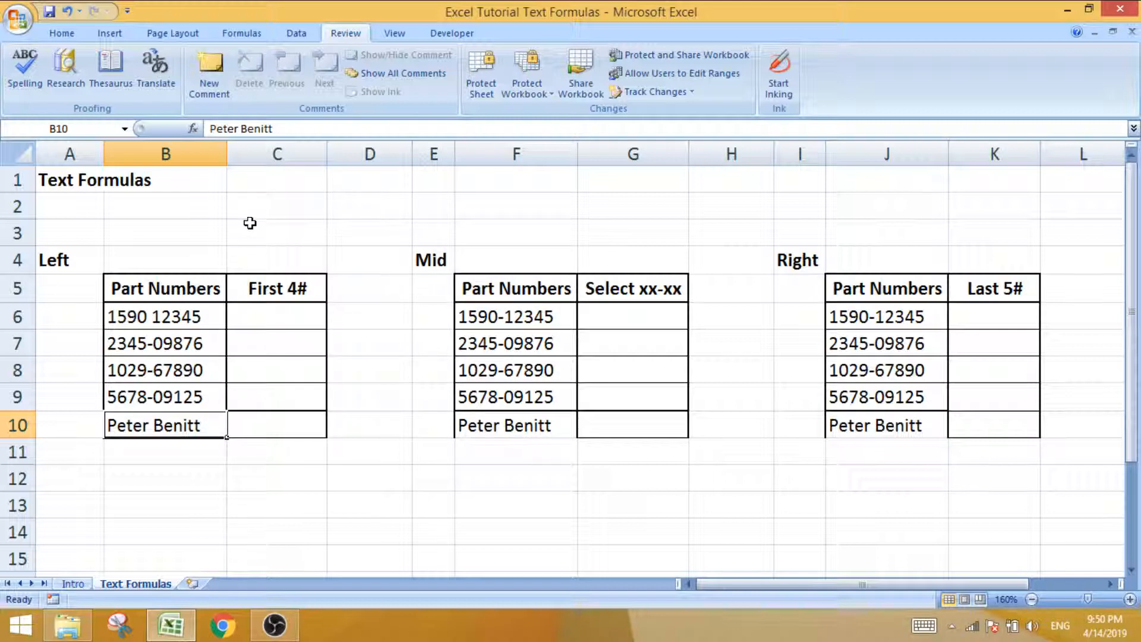
Enter =LEFT(B6,4) in cell C6 to extract the first four characters of the part number
click(256, 322)
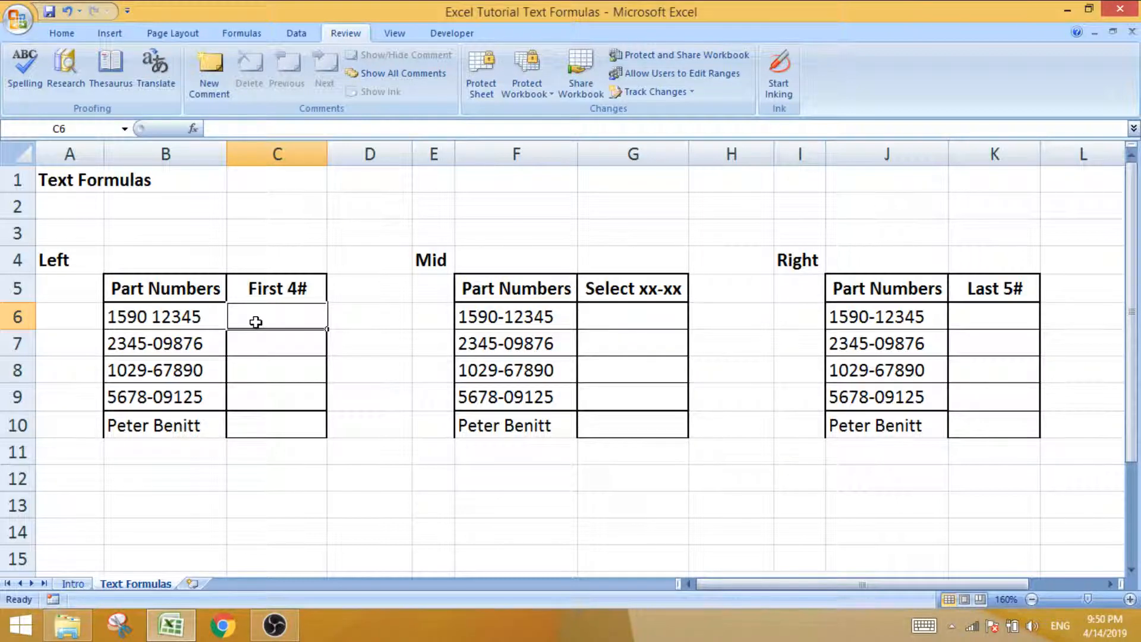
text(=)
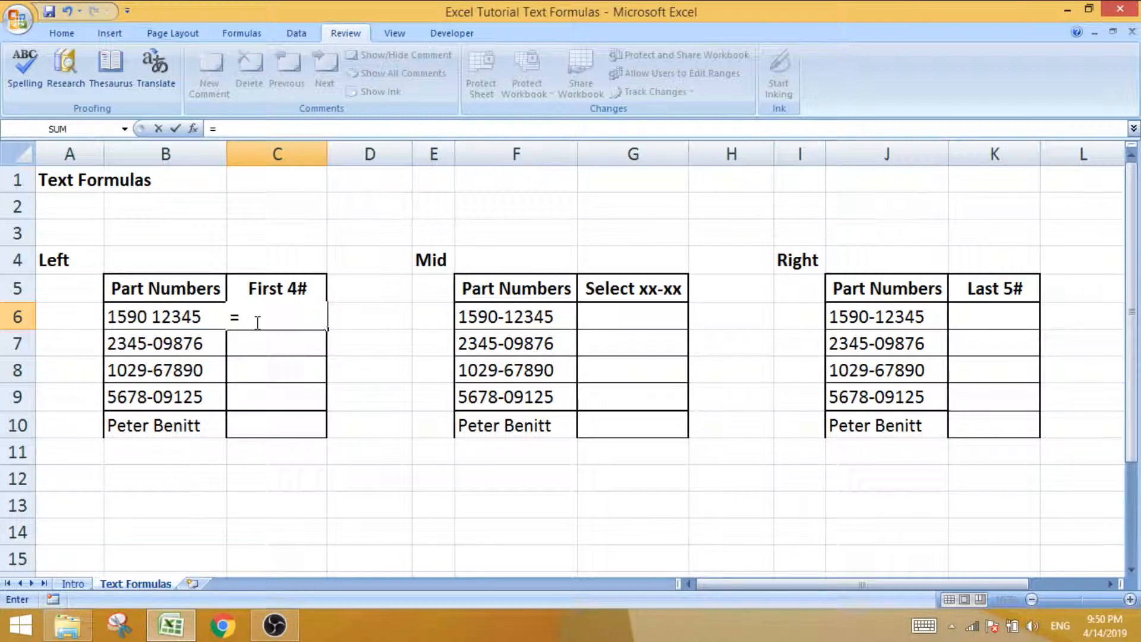
text(LEFT)
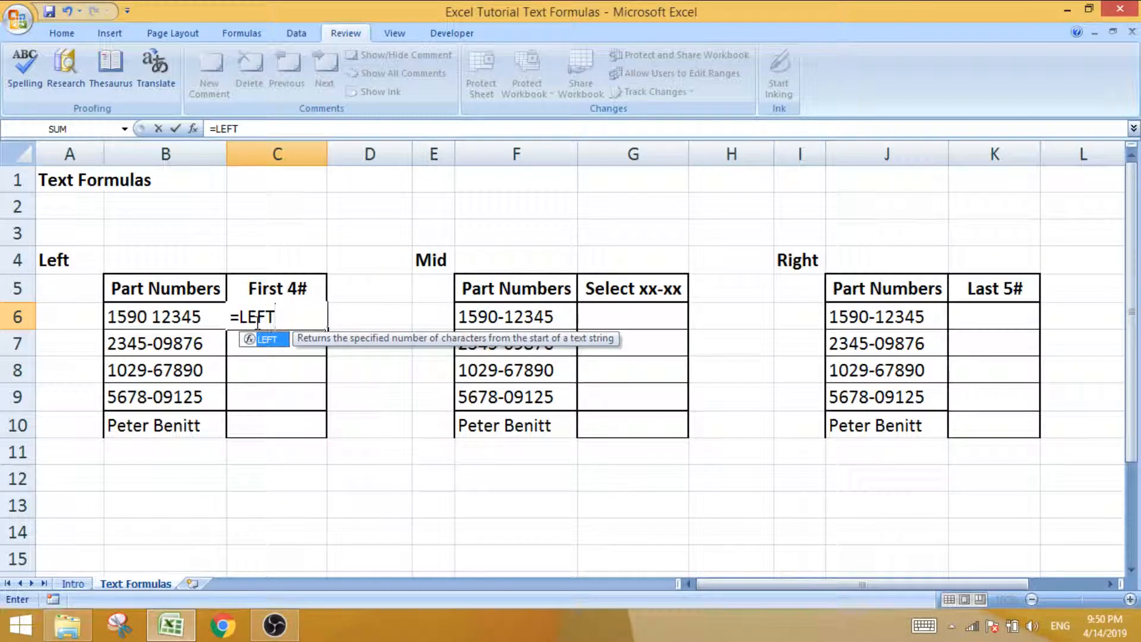
text(()
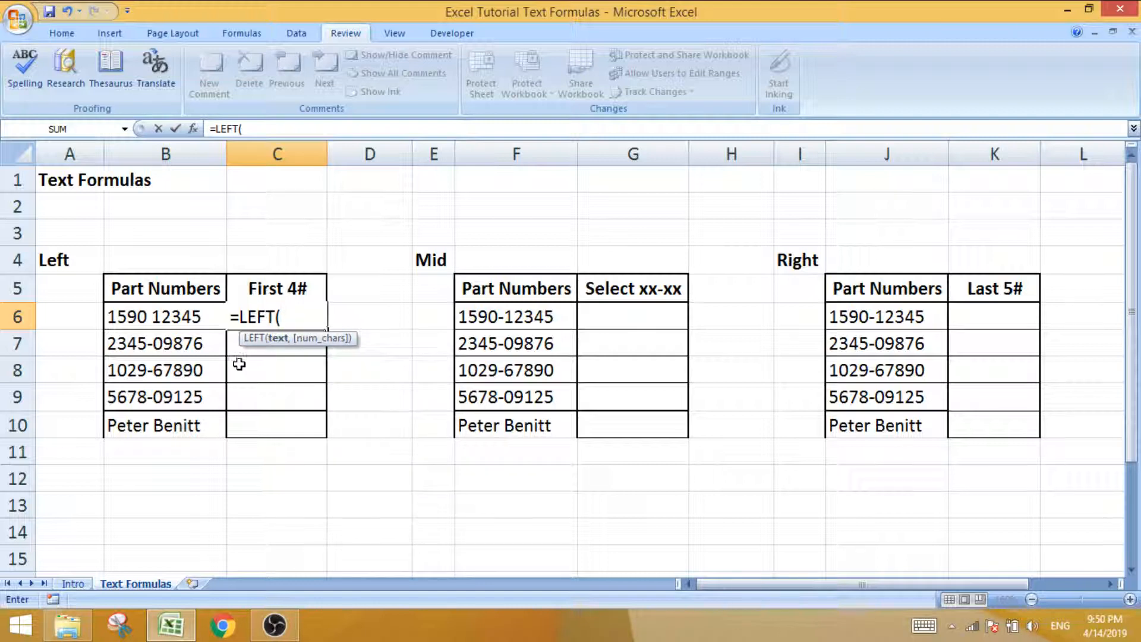
click(167, 319)
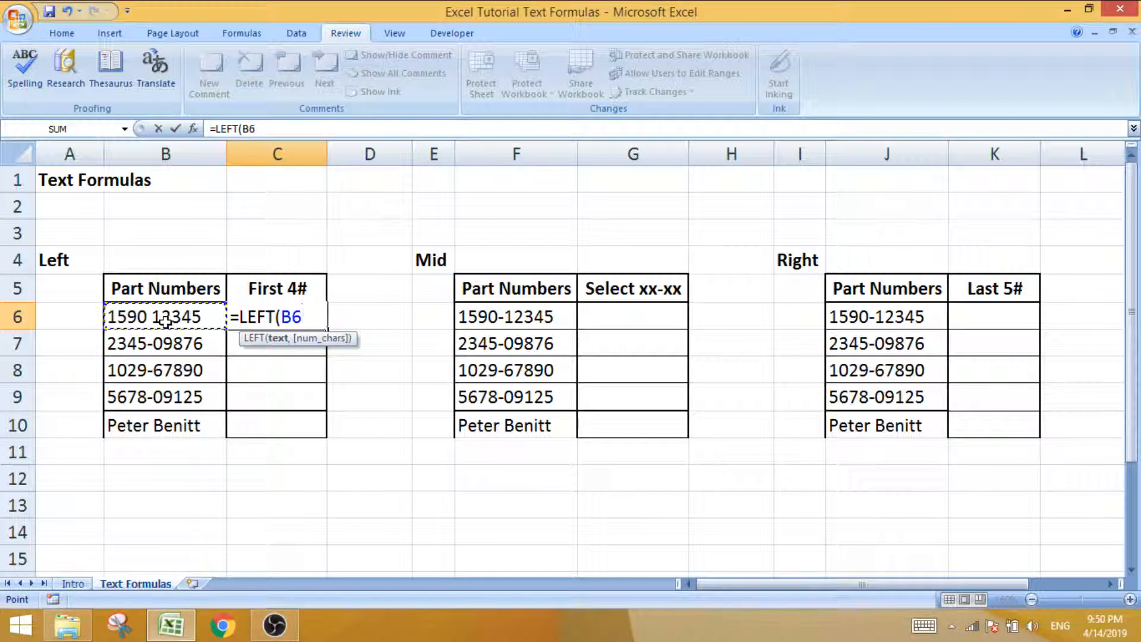
text(,)
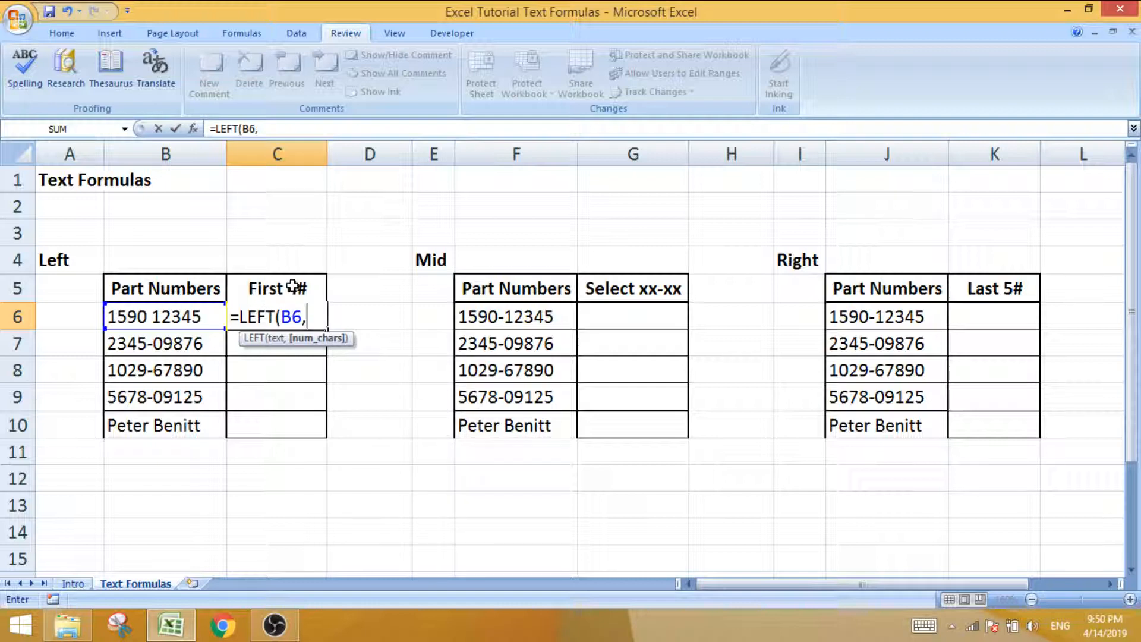
text(4)
key(Return)
click(392, 318)
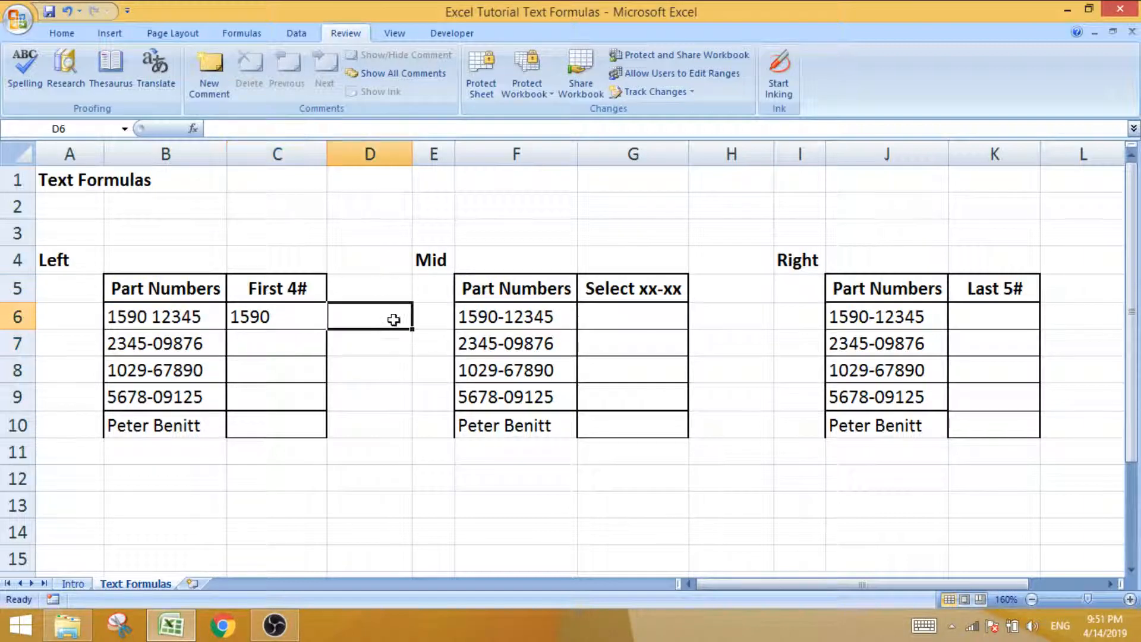
Copy the LEFT formula from C6 and paste it as formulas only over C6:C10 in the First 4# column
click(283, 321)
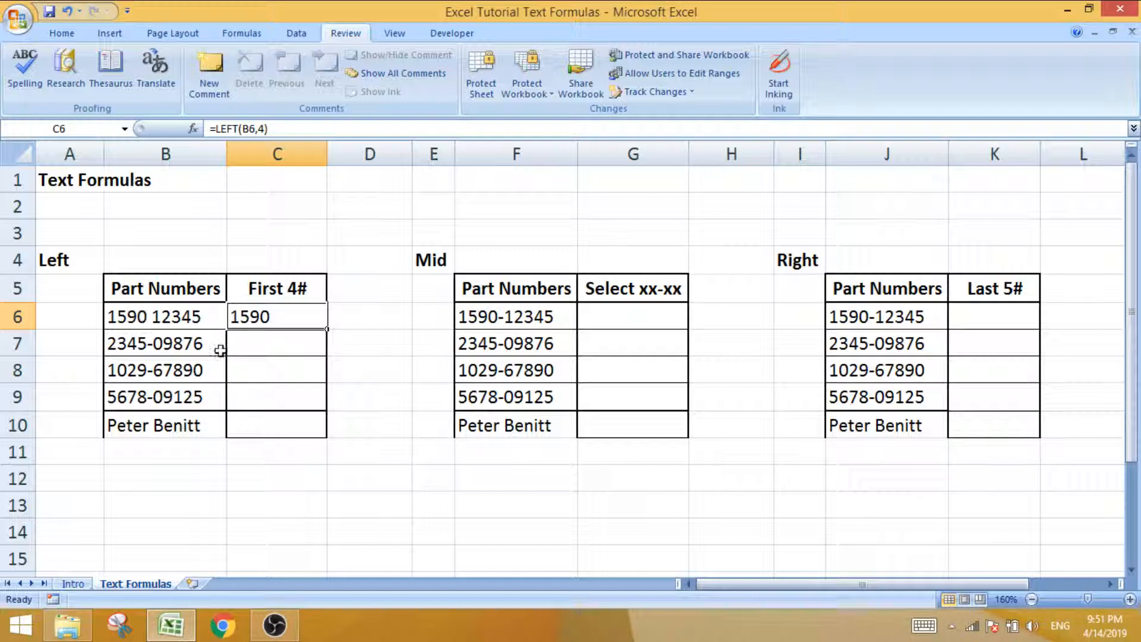
key(ctrl+c)
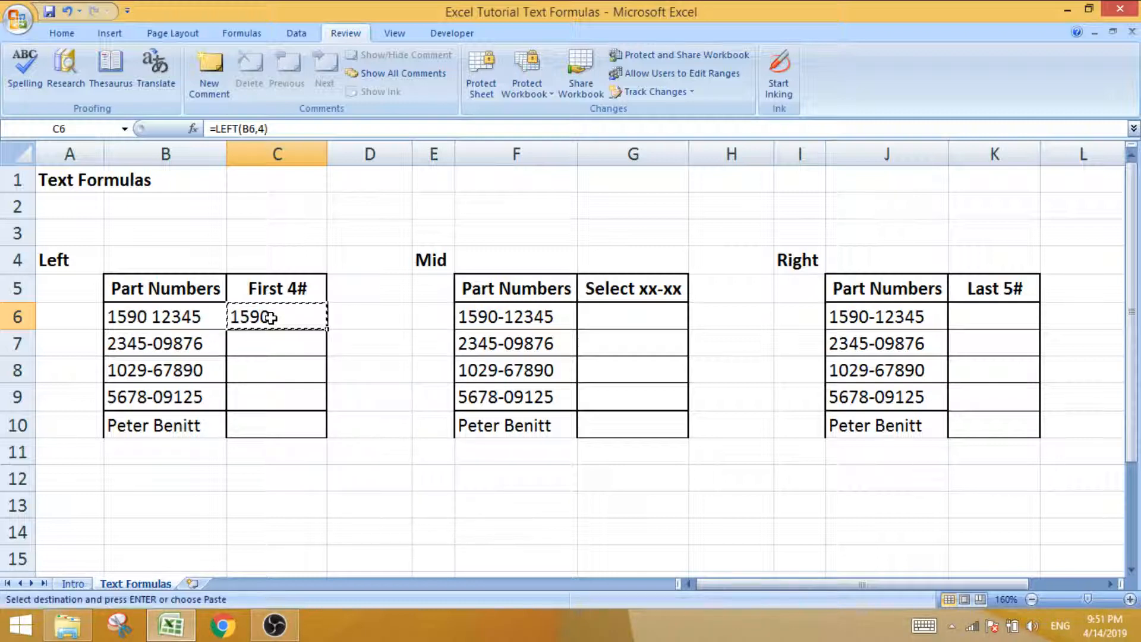
drag(273, 315, 265, 420)
right_click(265, 420)
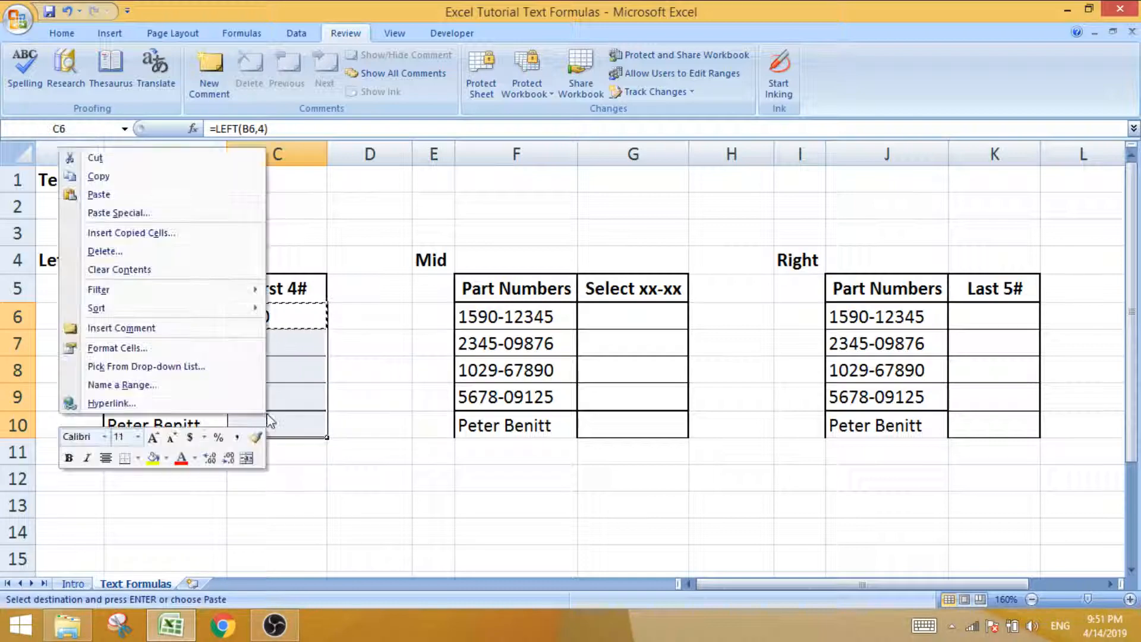
click(136, 214)
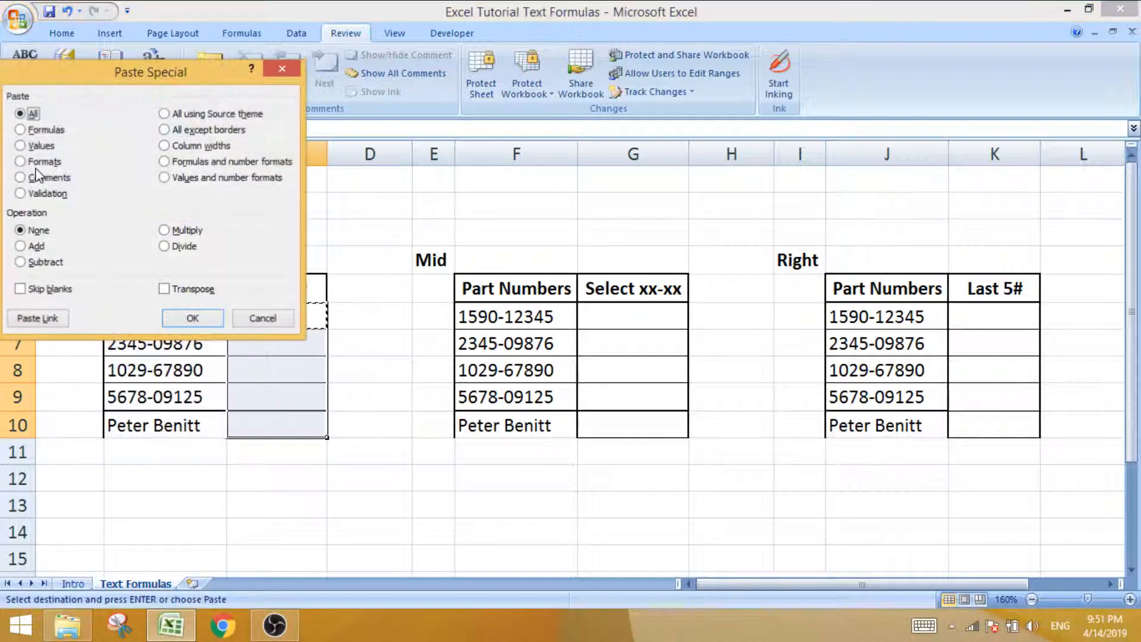
click(37, 130)
click(192, 317)
click(295, 472)
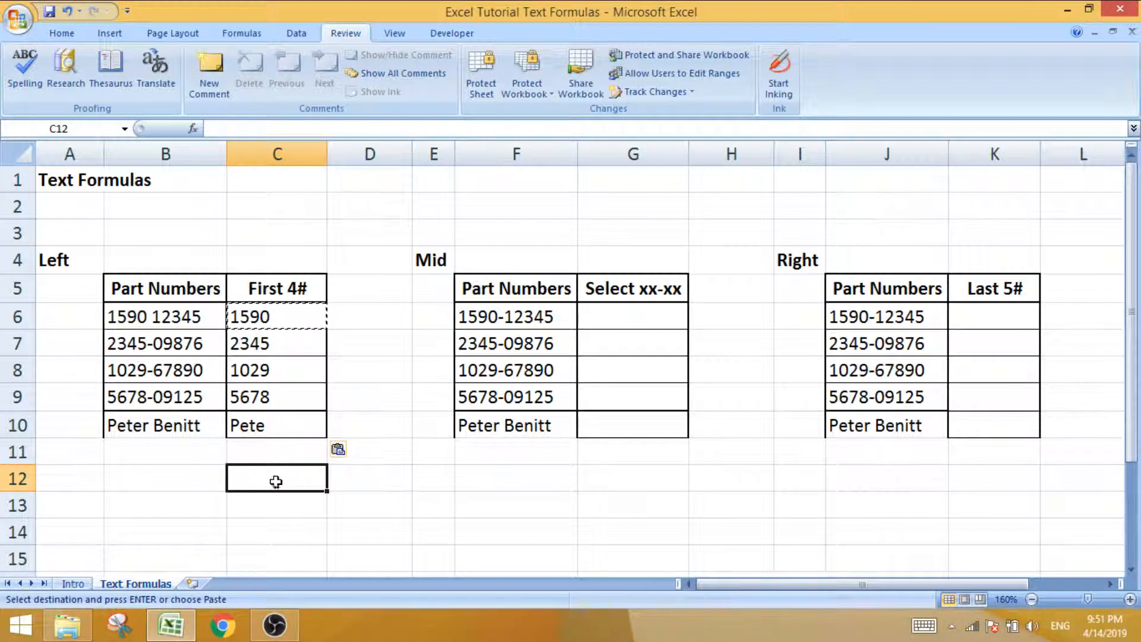
click(149, 423)
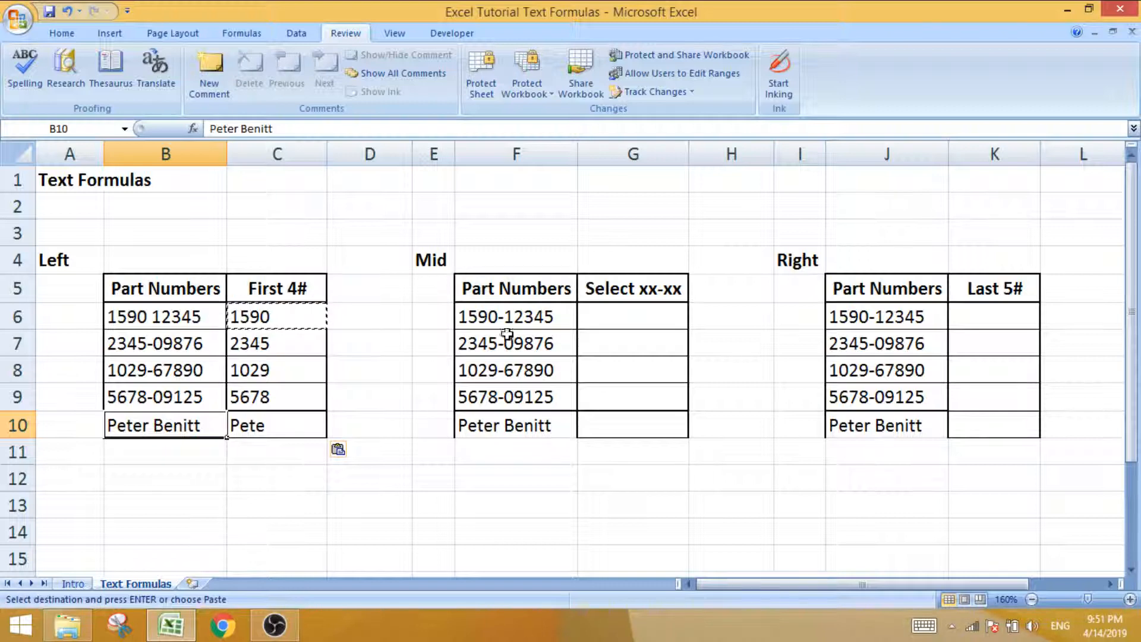
Enter =MID(F6,3,5) in cell G6 to extract five characters of the part number starting at the third
click(612, 326)
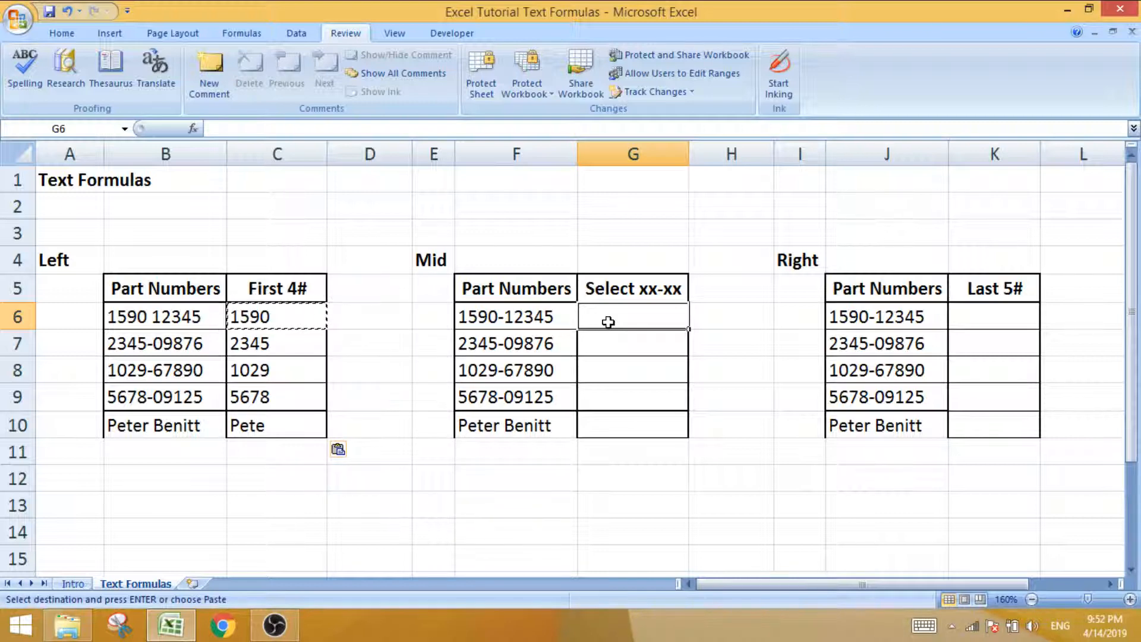
text(=MID)
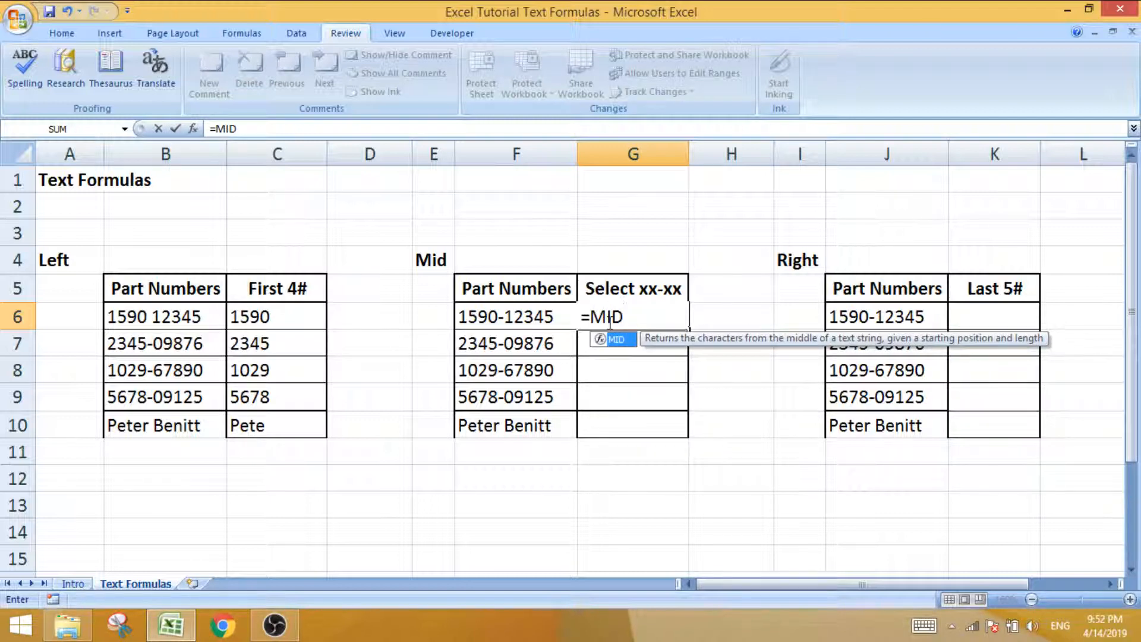
text(()
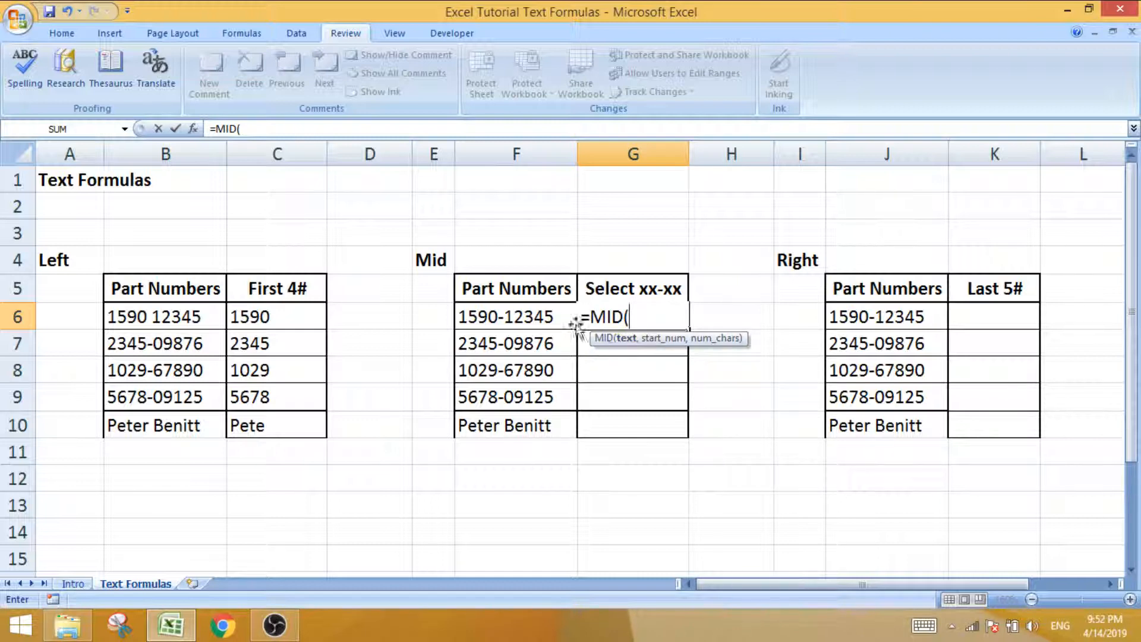
click(499, 319)
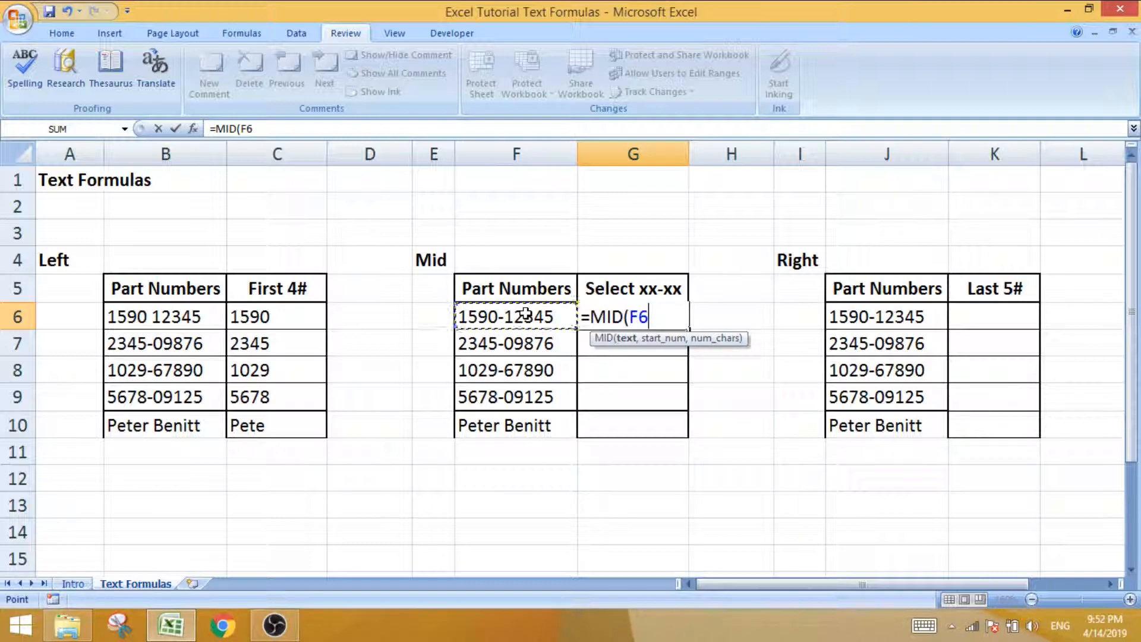
text(,)
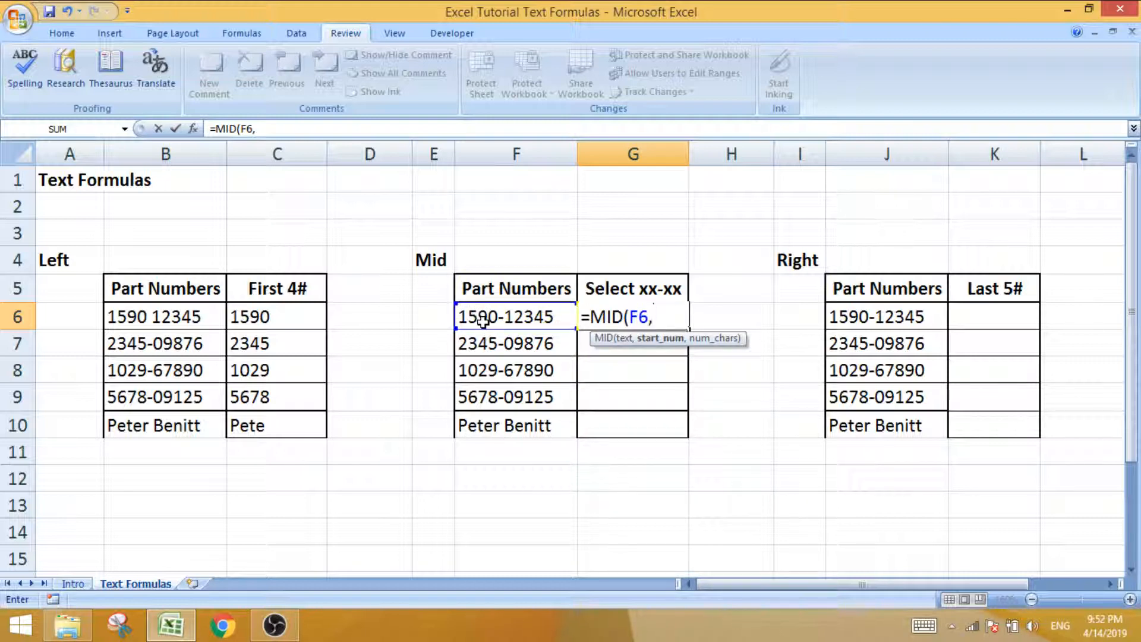
text(3,5)
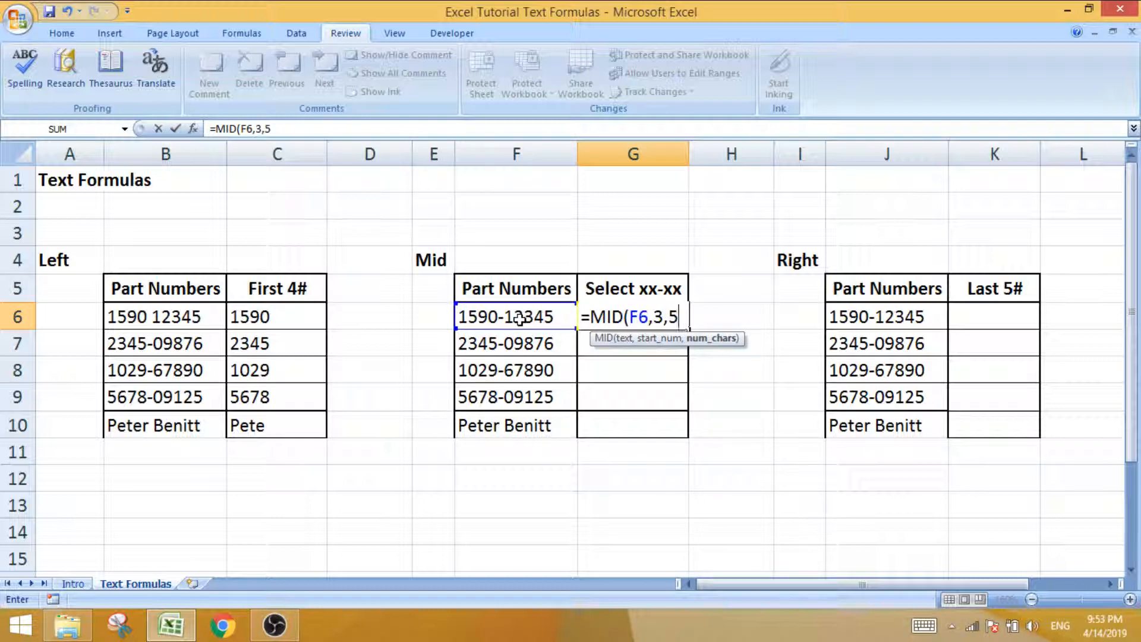
key(Return)
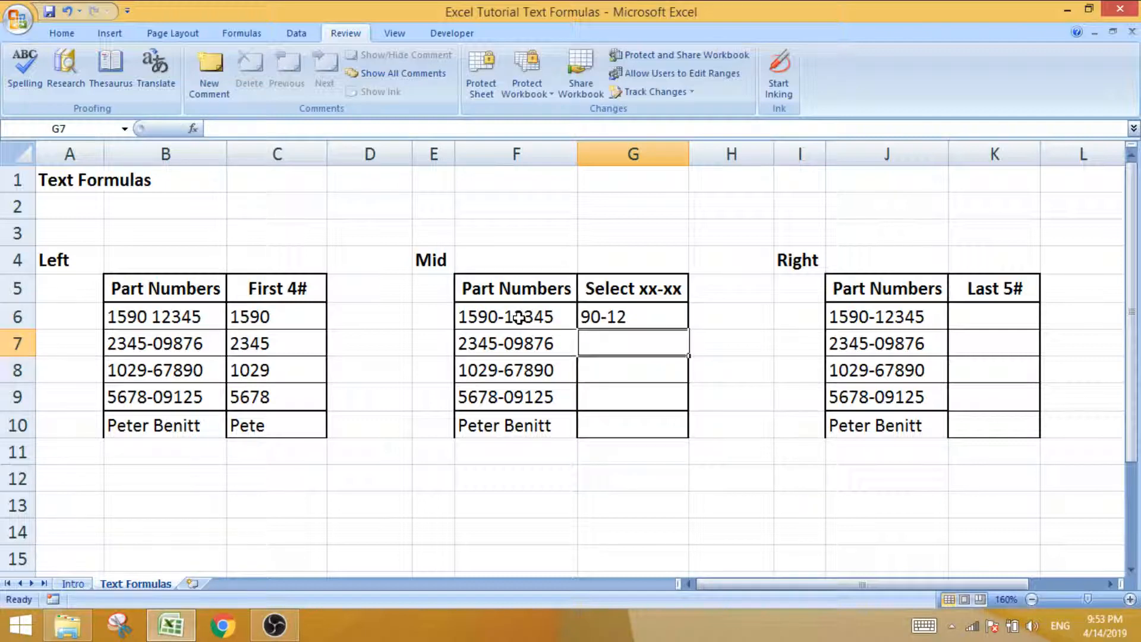
click(618, 318)
click(725, 338)
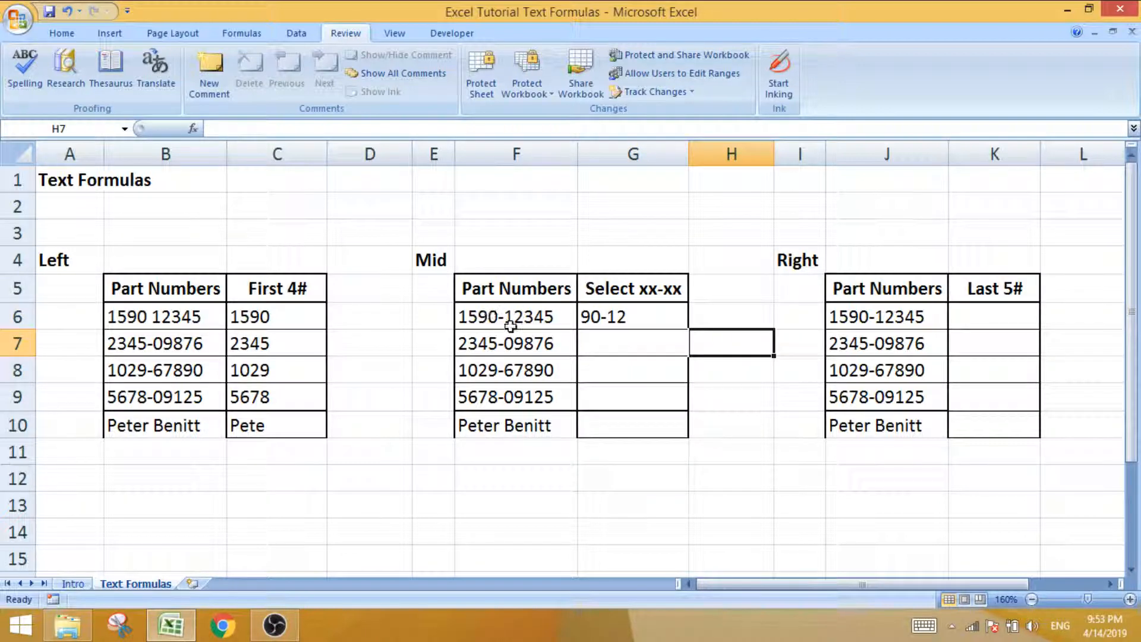
Copy the MID formula from G6 and paste it as formulas only into cell G10
click(631, 315)
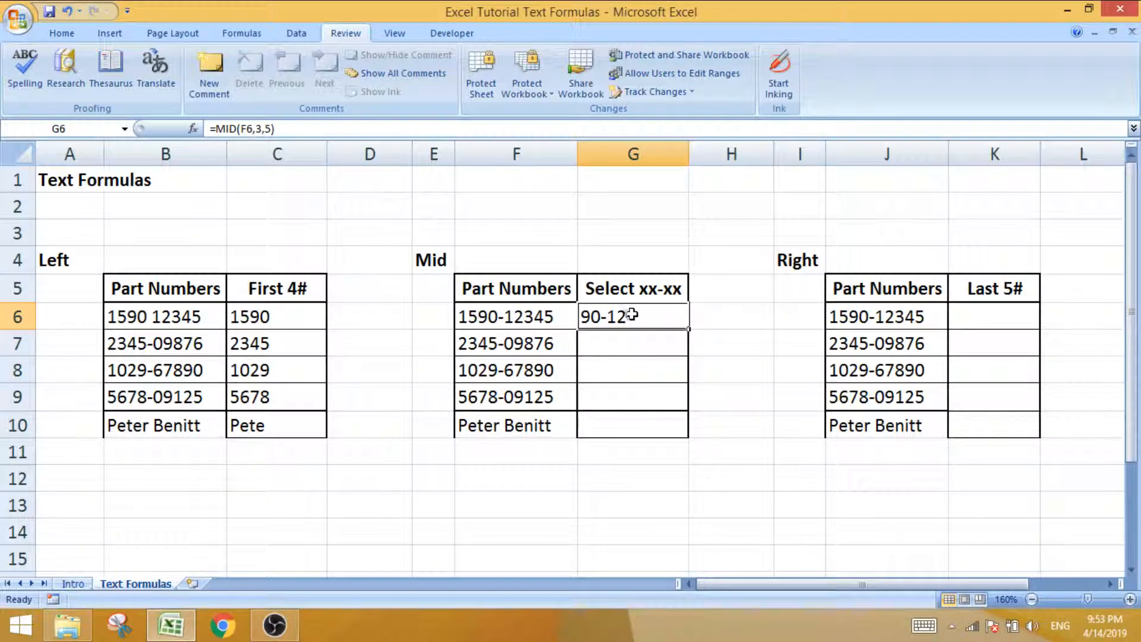
key(ctrl+c)
right_click(608, 425)
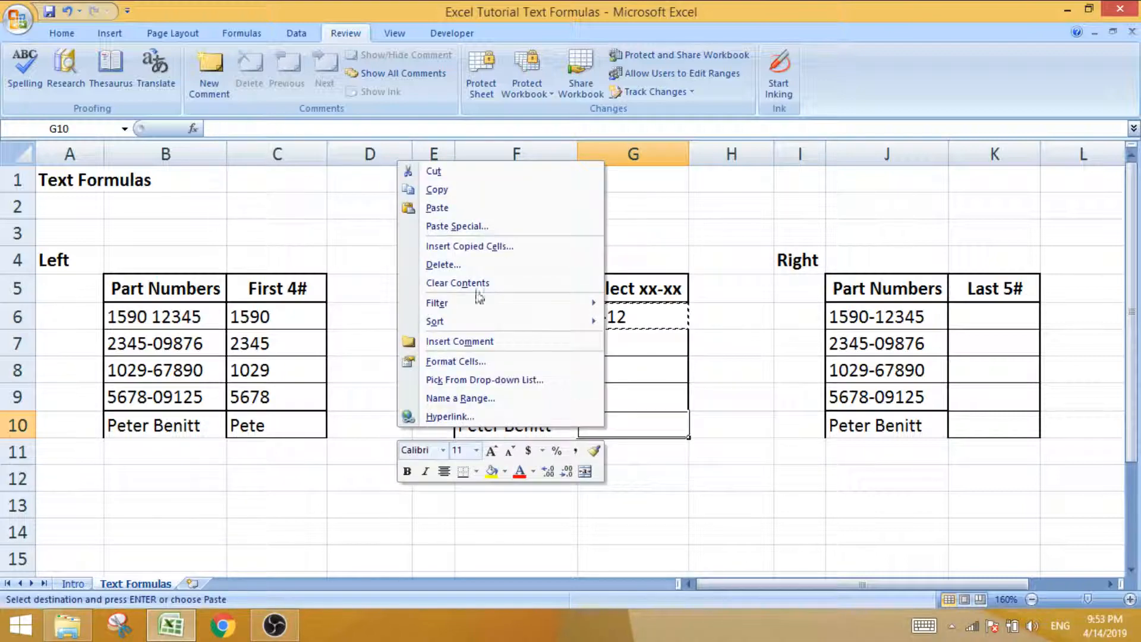
click(466, 226)
click(350, 149)
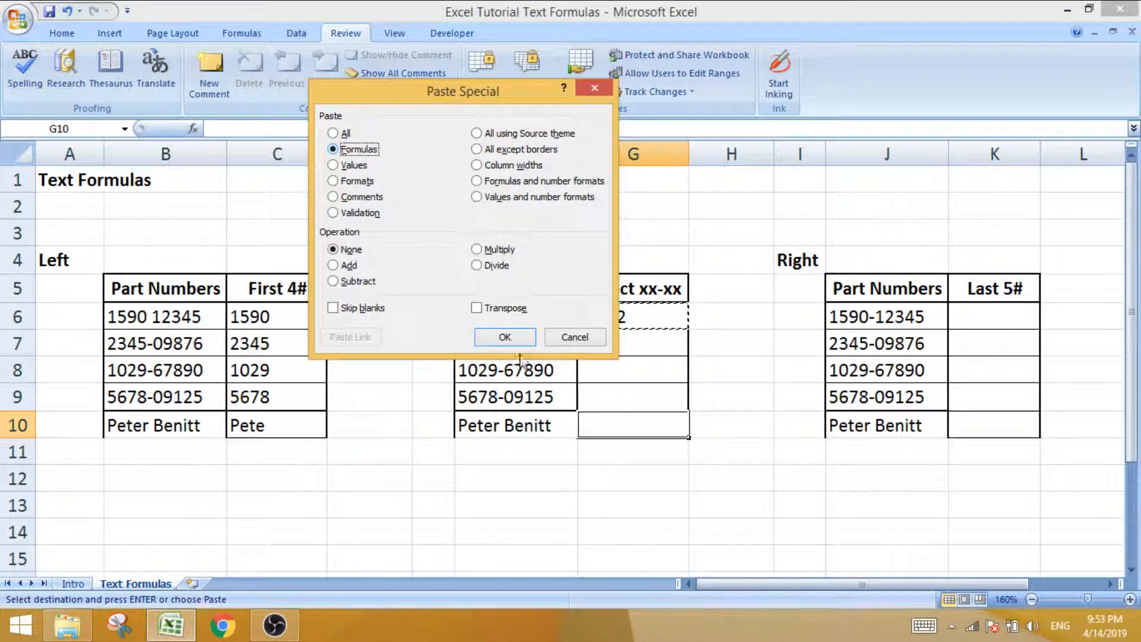
click(505, 336)
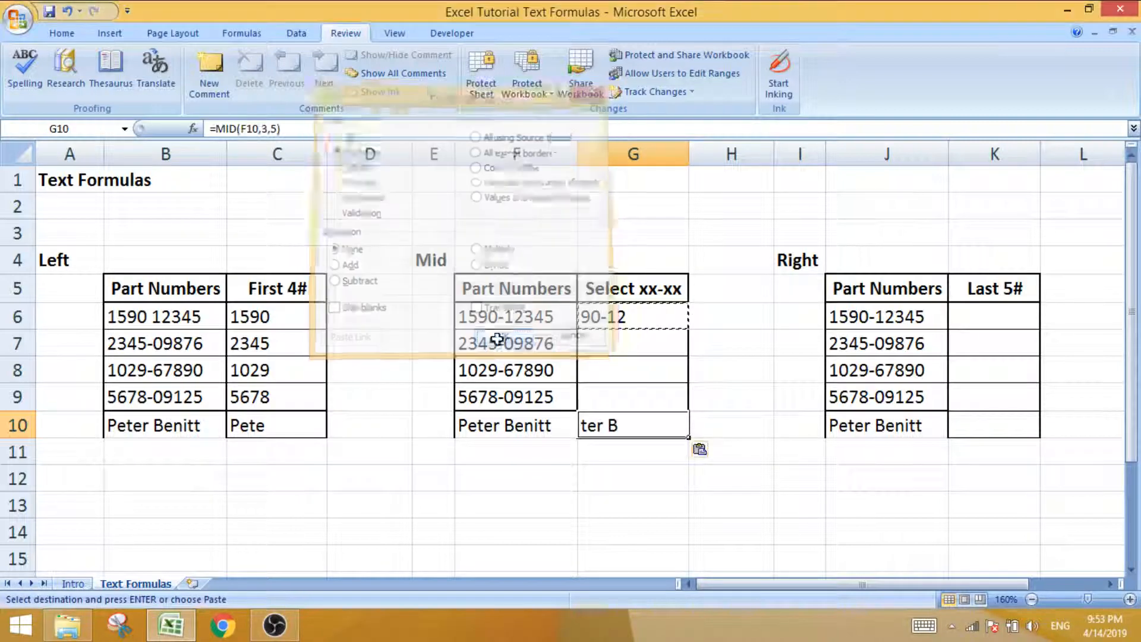
Paste the copied MID formula as formulas only over G6:G10 in the Select xx-xx column
click(606, 318)
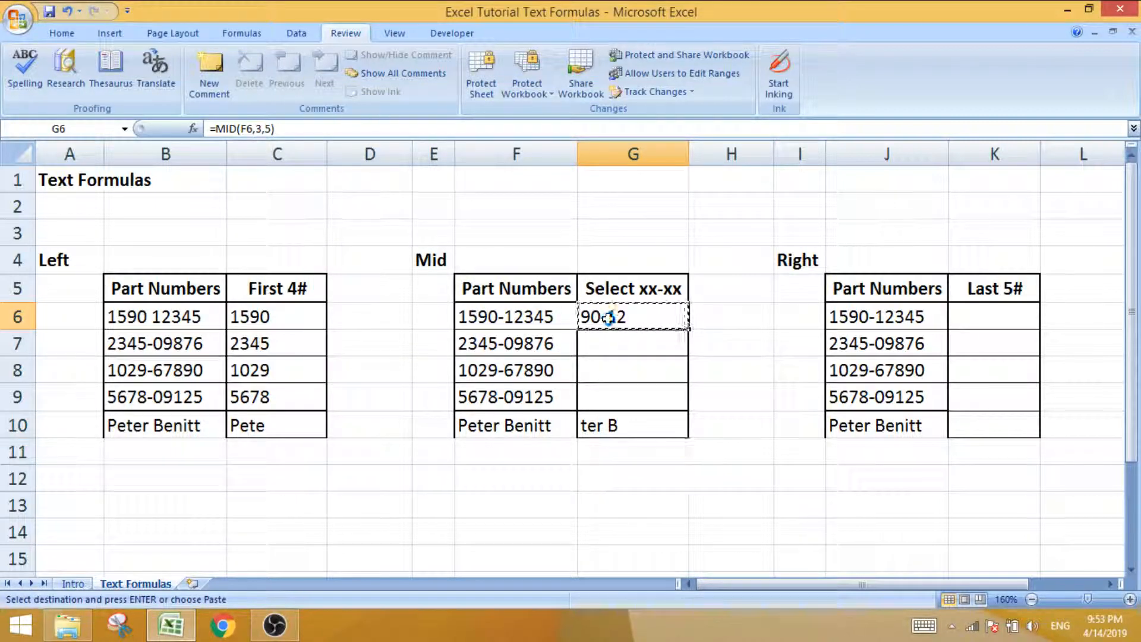
drag(606, 316, 619, 426)
right_click(618, 425)
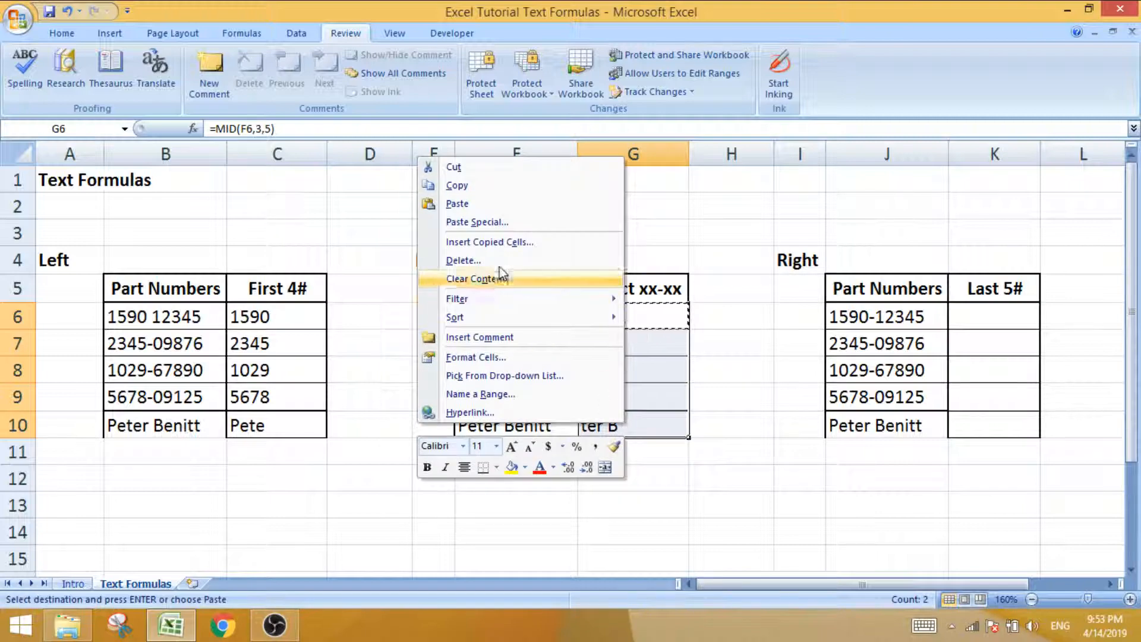
click(469, 222)
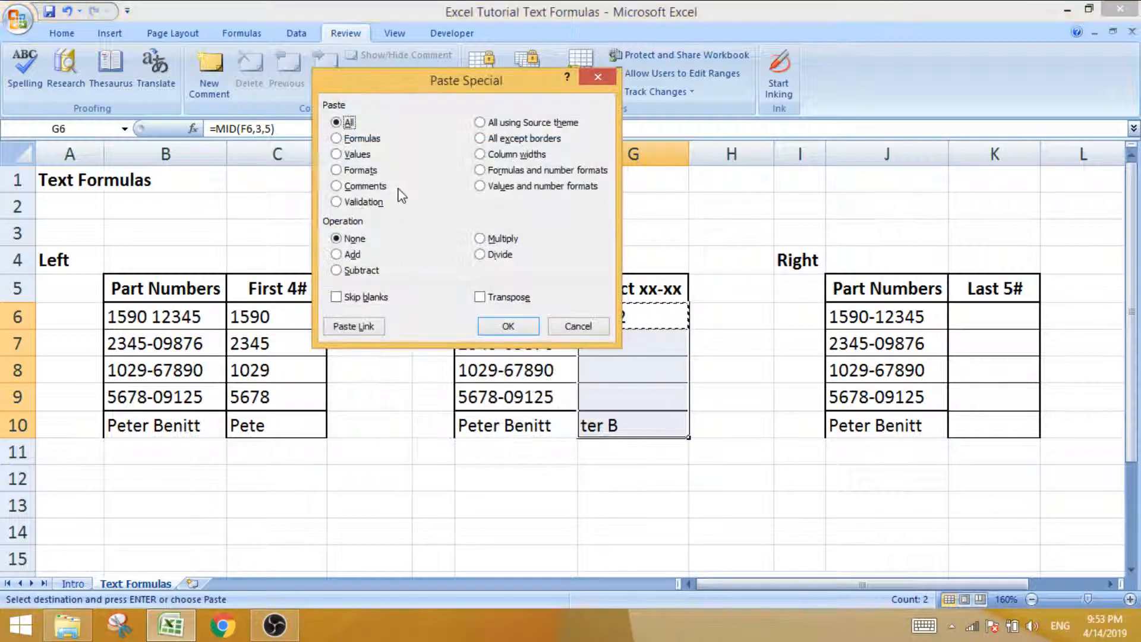
click(360, 138)
click(502, 327)
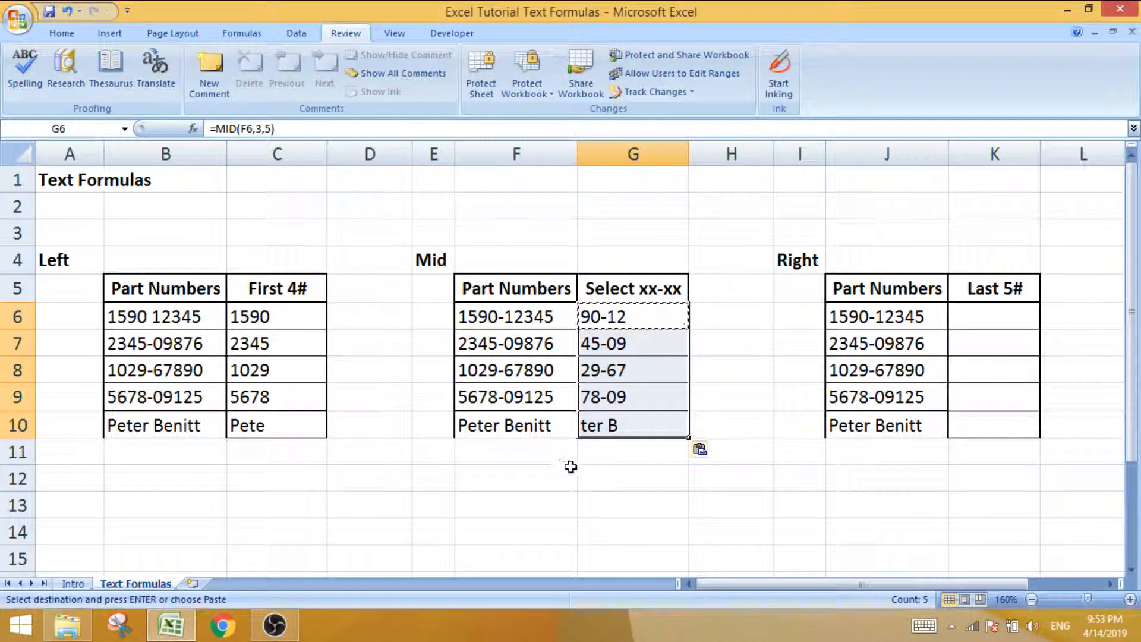
click(587, 481)
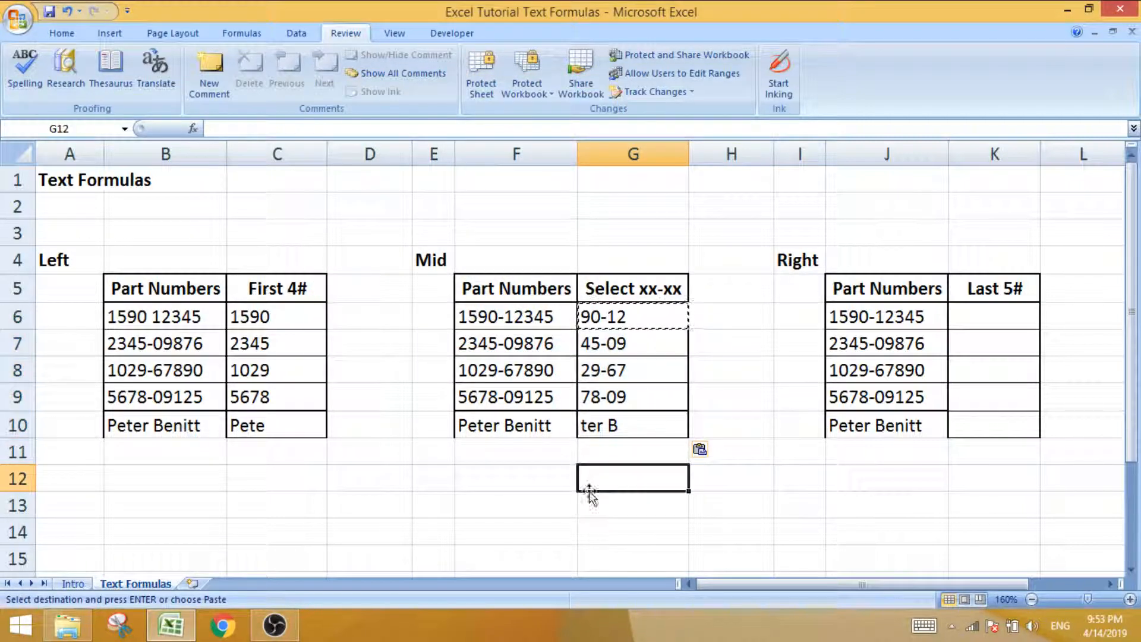
click(624, 321)
drag(625, 322, 614, 427)
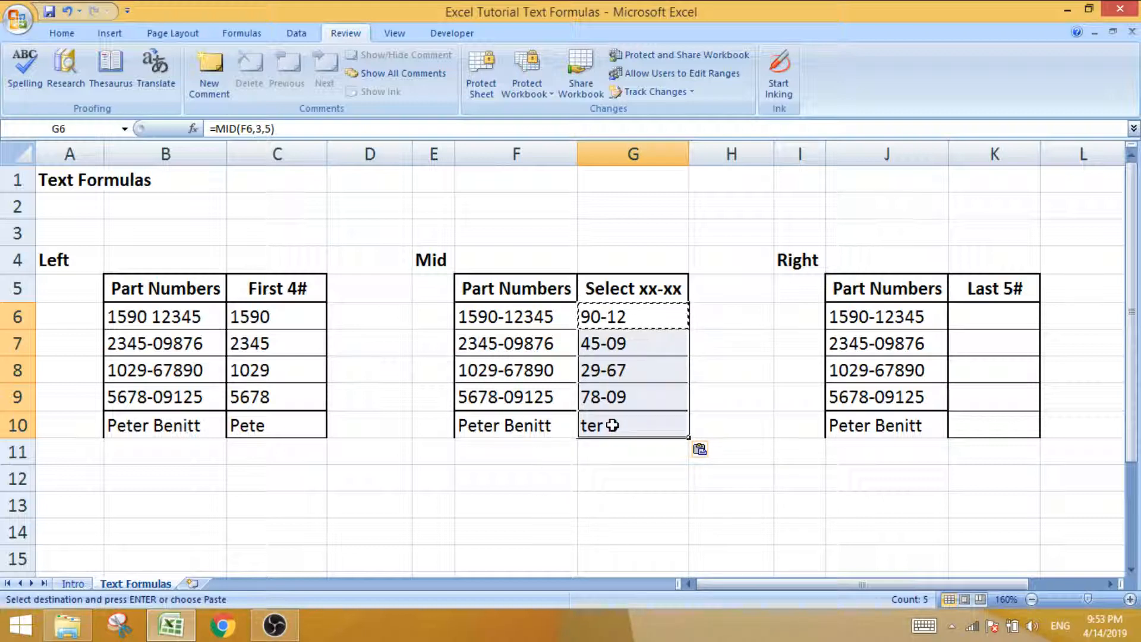
Replace the hyphen in F6 with a space so the part number reads 1590 12345, and check the formula in G6
double_click(504, 316)
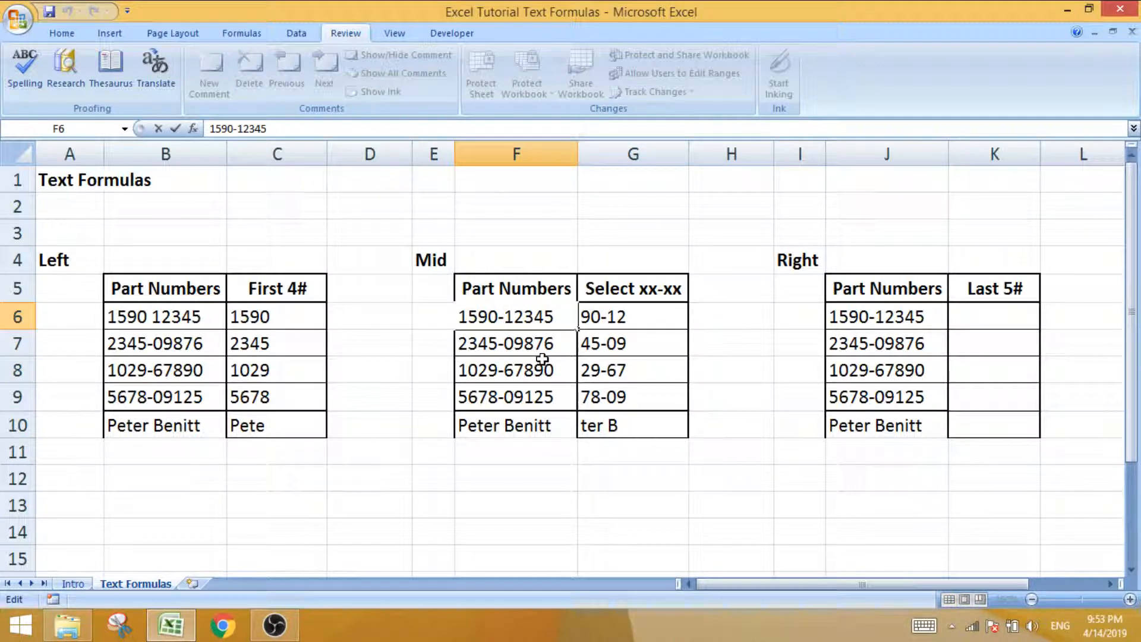
key(BackSpace)
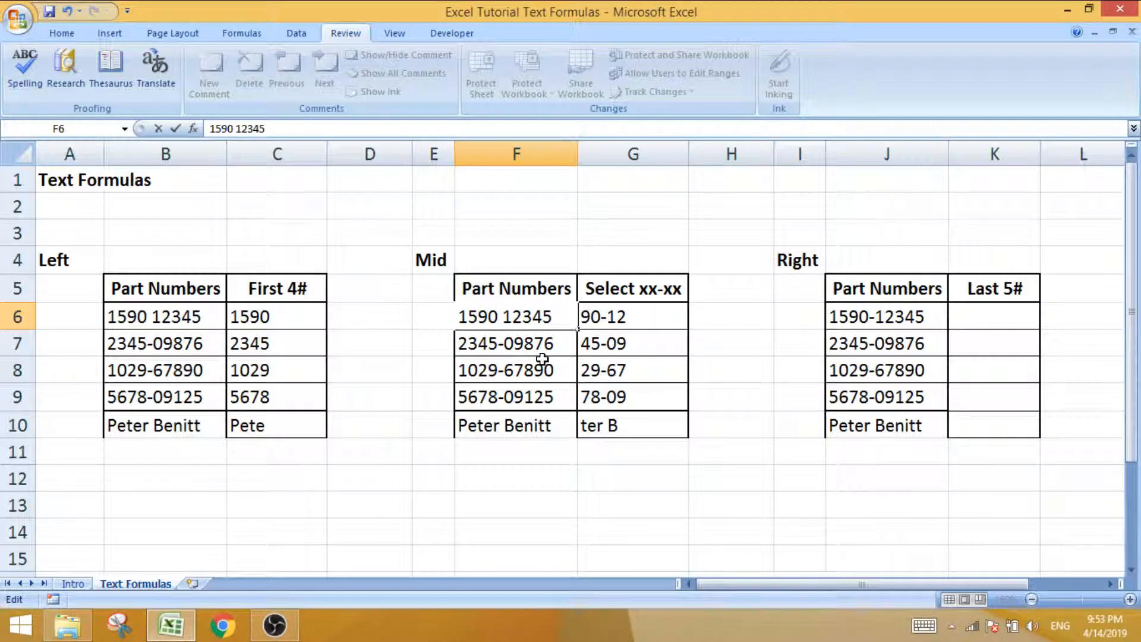
key(Return)
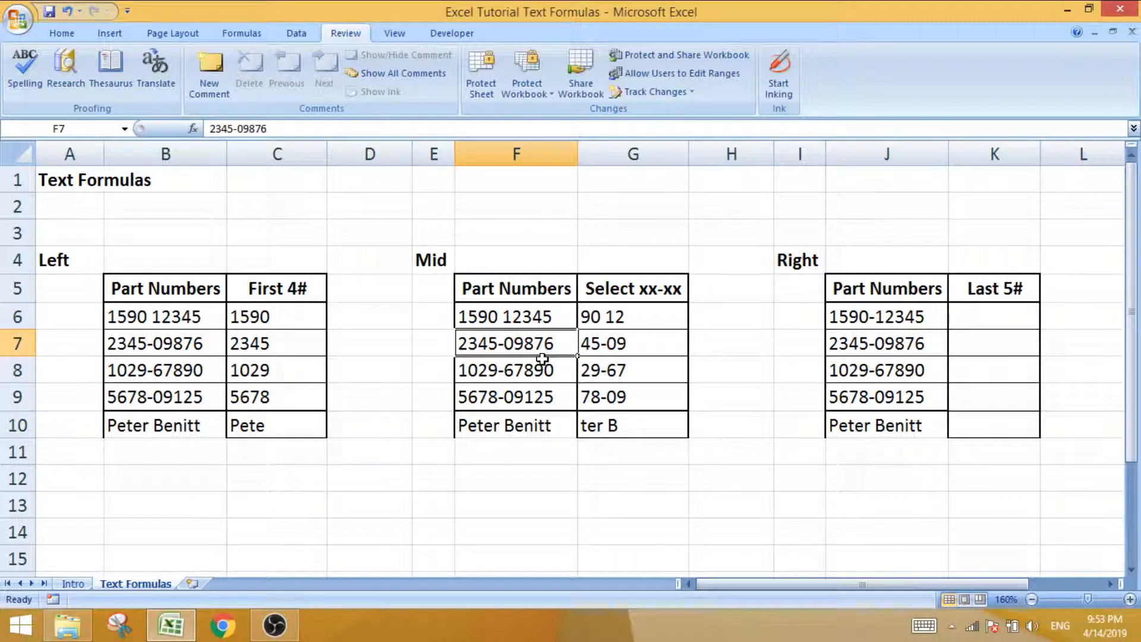
click(488, 321)
click(610, 319)
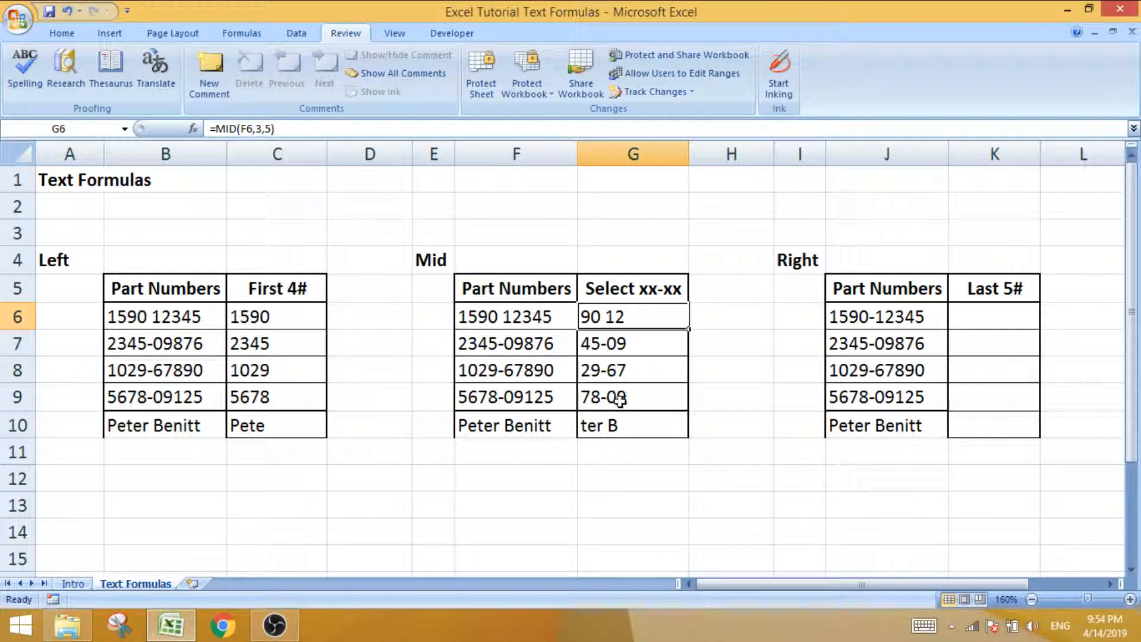
Change the LEFT formula in C6 to =LEFT(B6, 6) so it extracts the first six characters of the part number
click(432, 259)
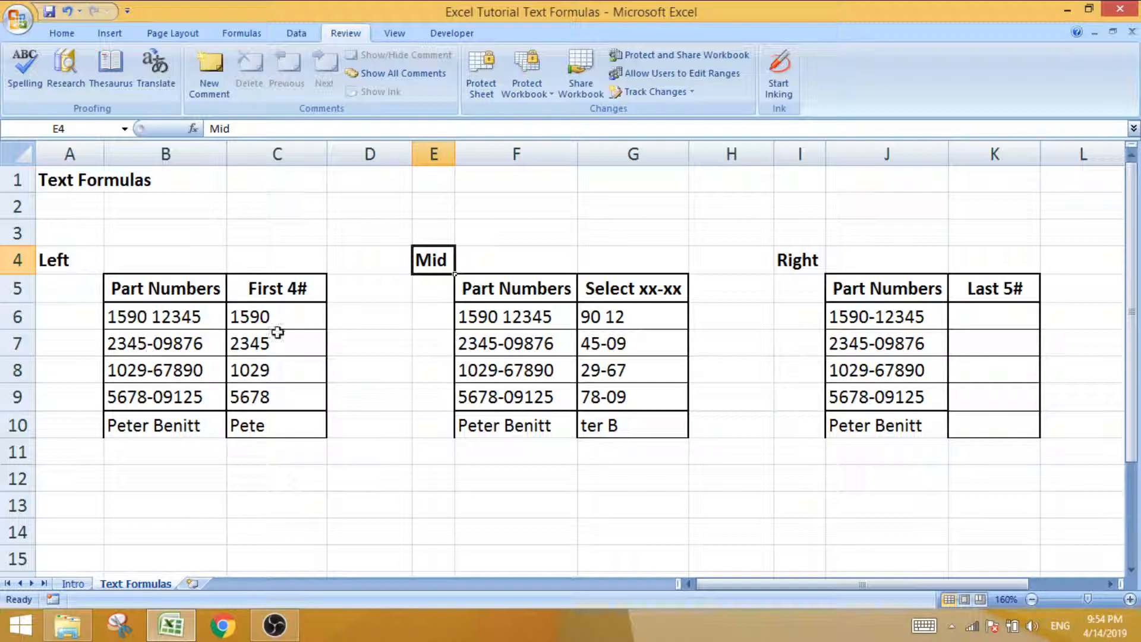
click(298, 316)
double_click(292, 317)
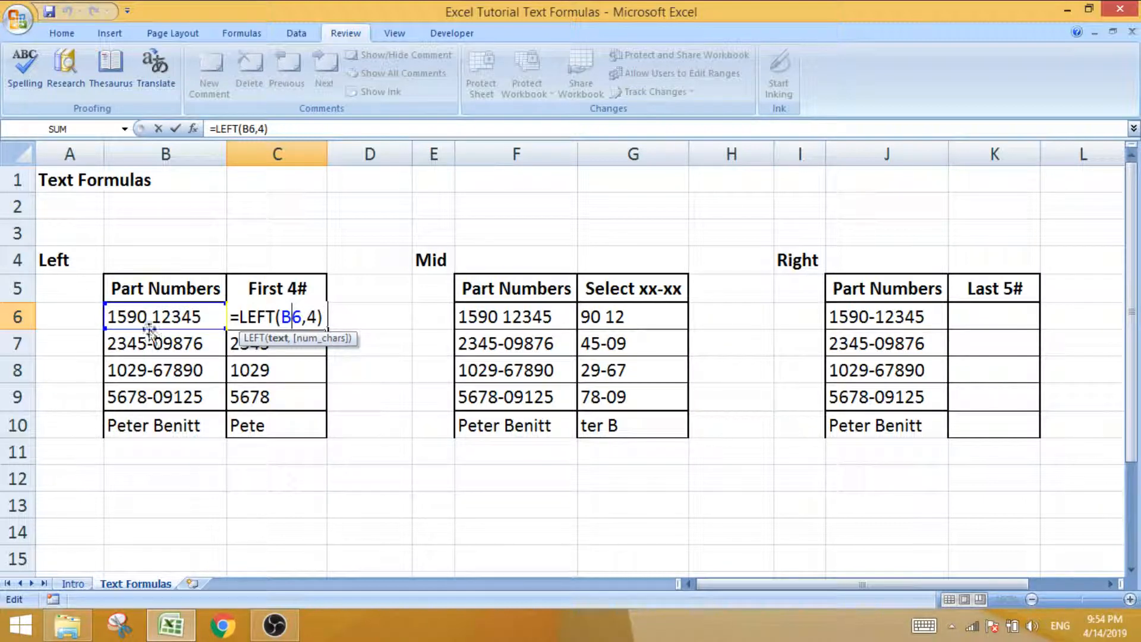
click(315, 320)
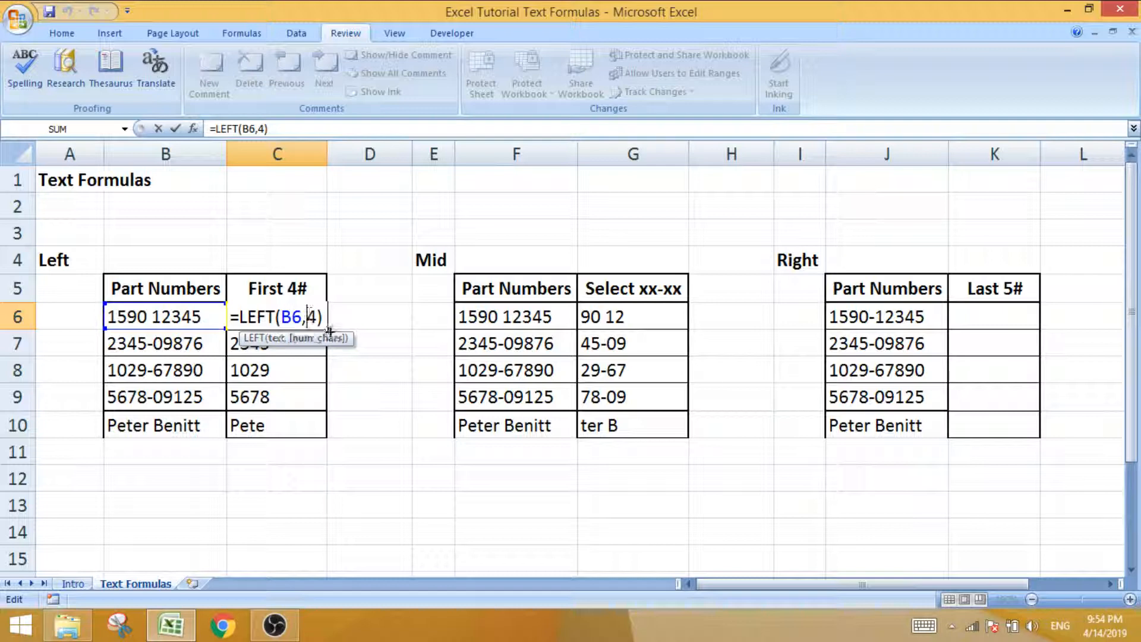
key(BackSpace)
text(6)
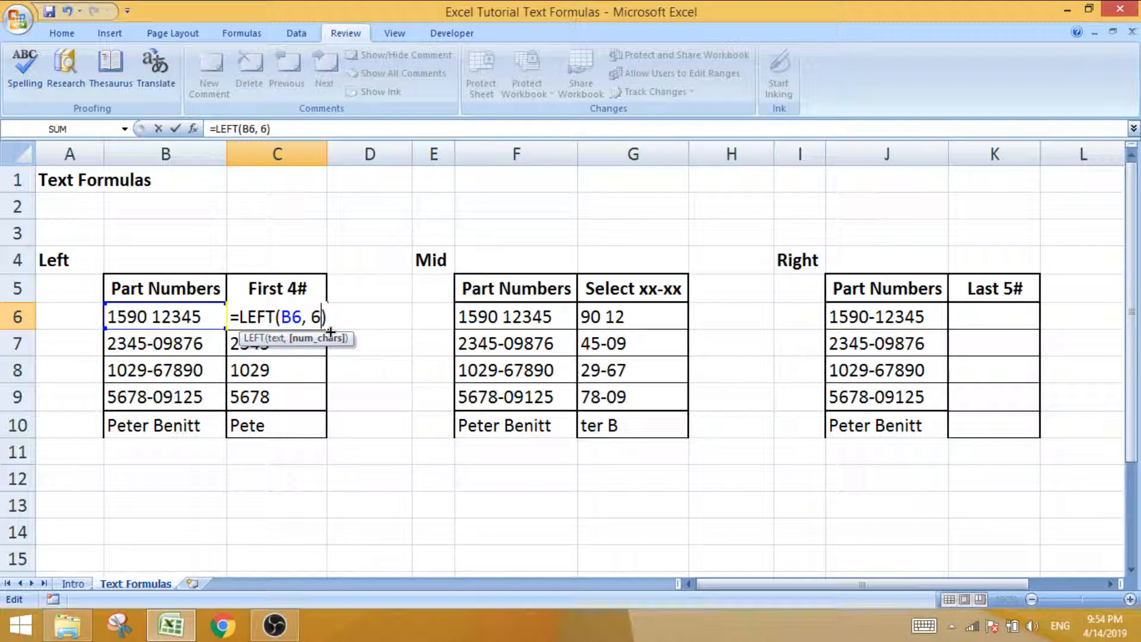
key(Return)
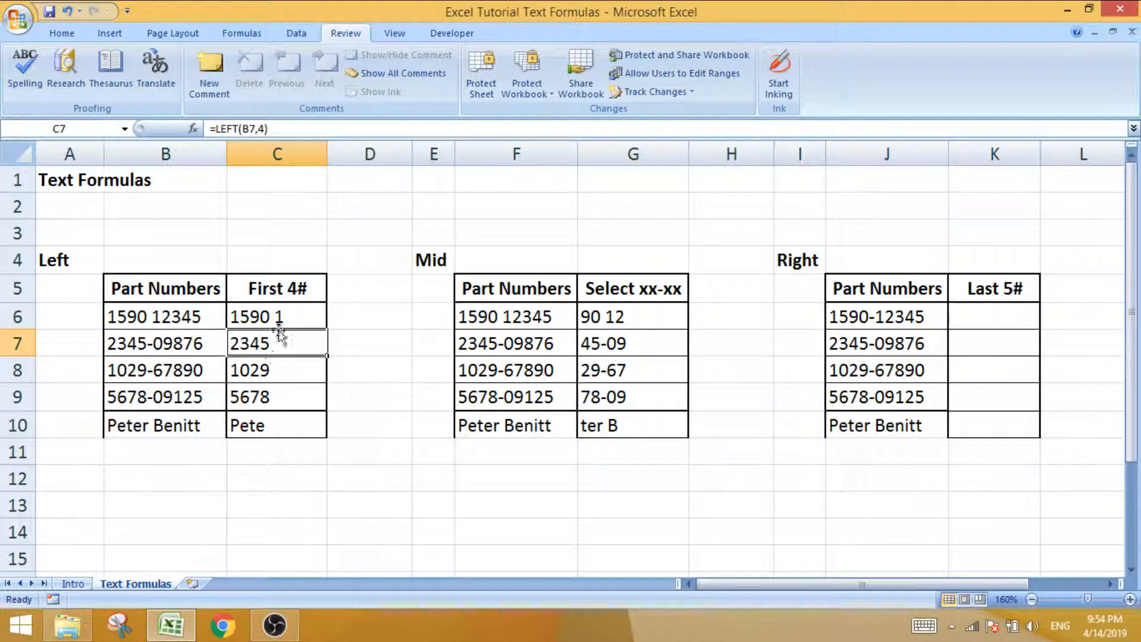
click(286, 307)
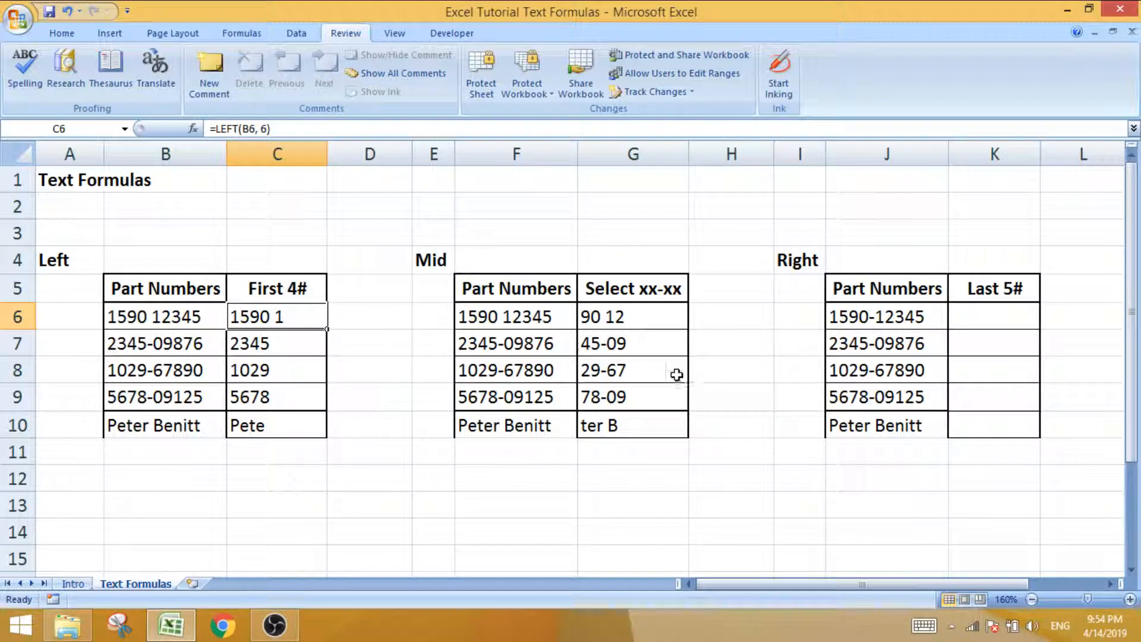
click(794, 260)
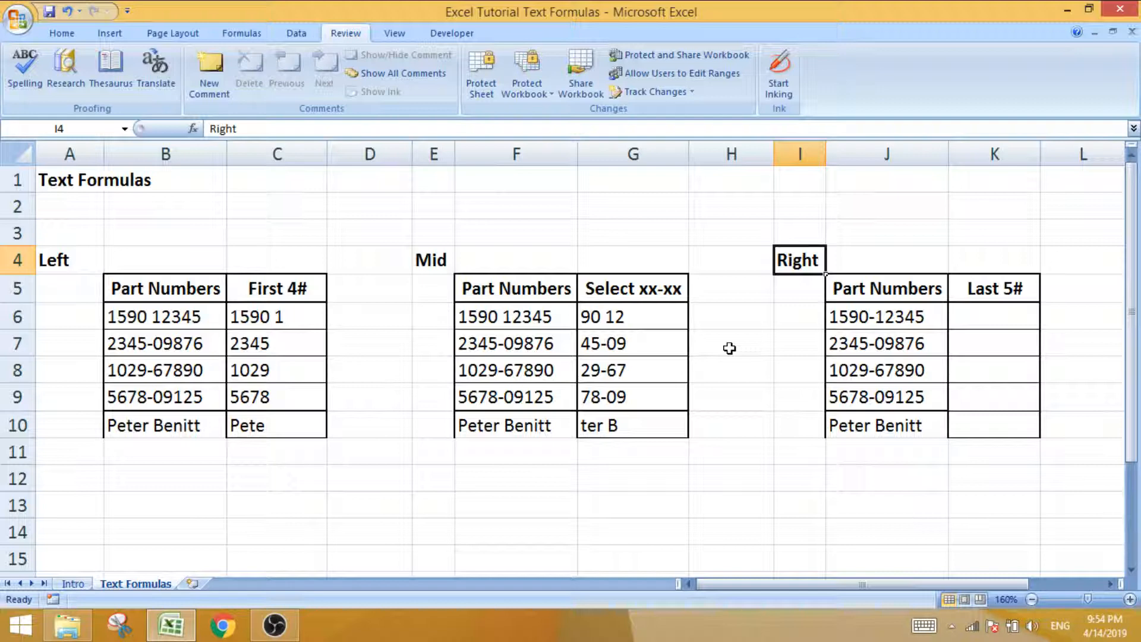
drag(879, 288, 887, 429)
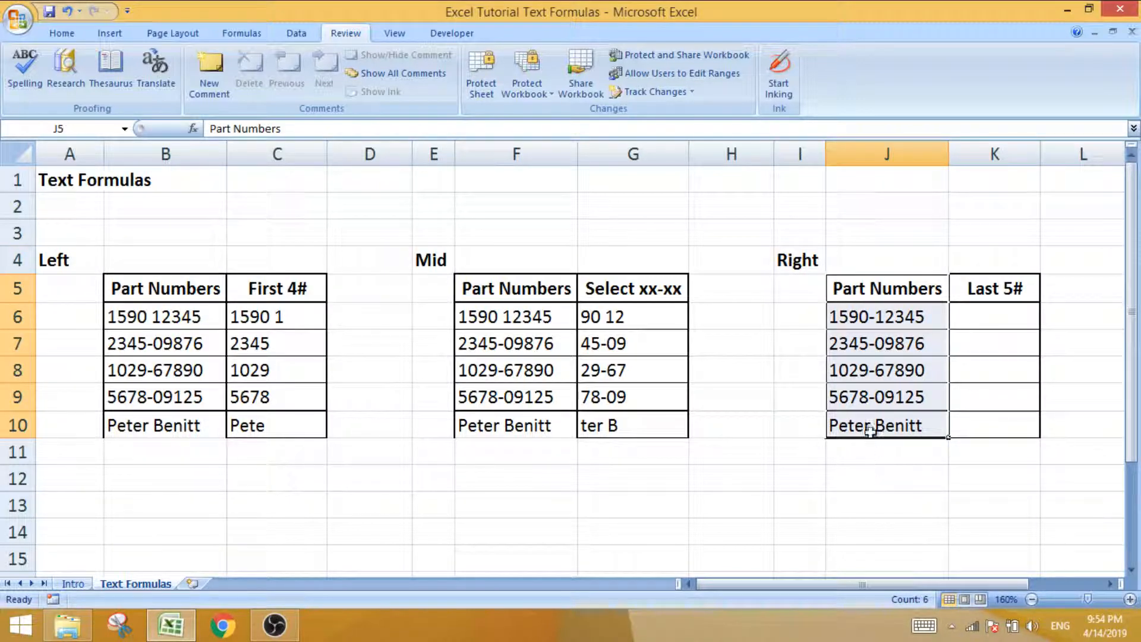
click(897, 315)
drag(900, 290, 897, 373)
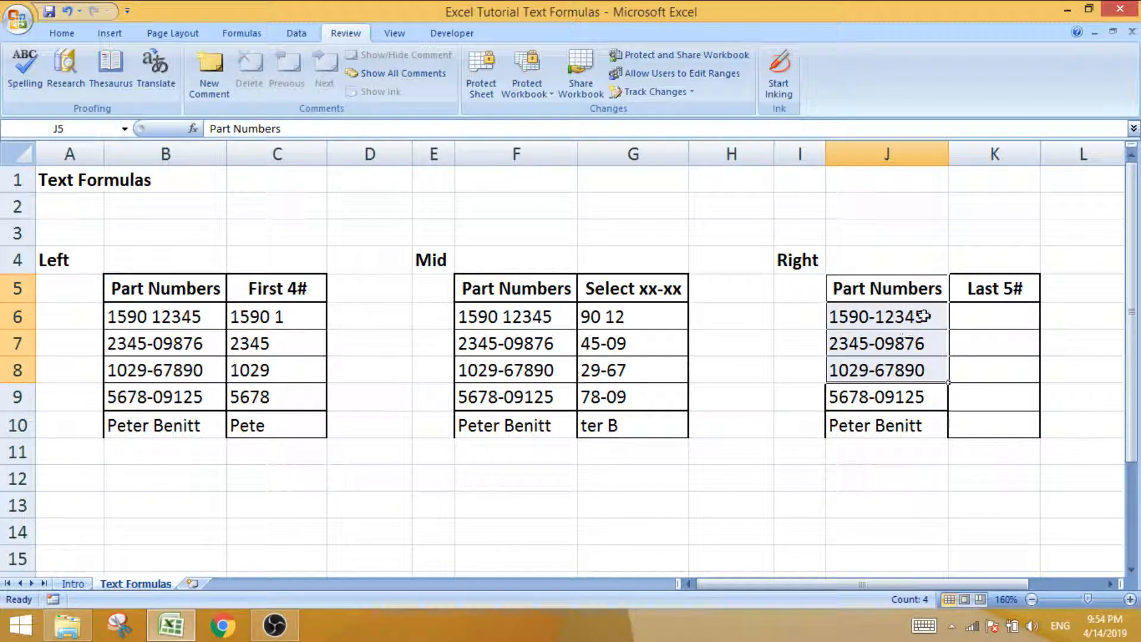
click(794, 261)
Enter =RIGHT(J6,5) in cell K6 to extract the last five characters of the part number
click(971, 318)
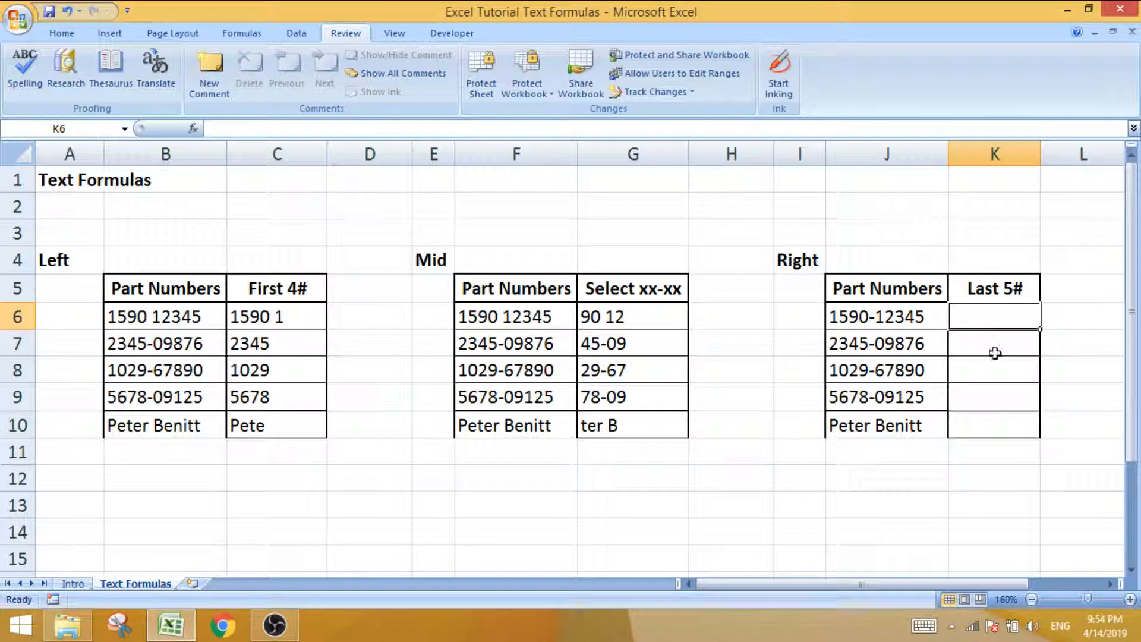
text(=RIGHT)
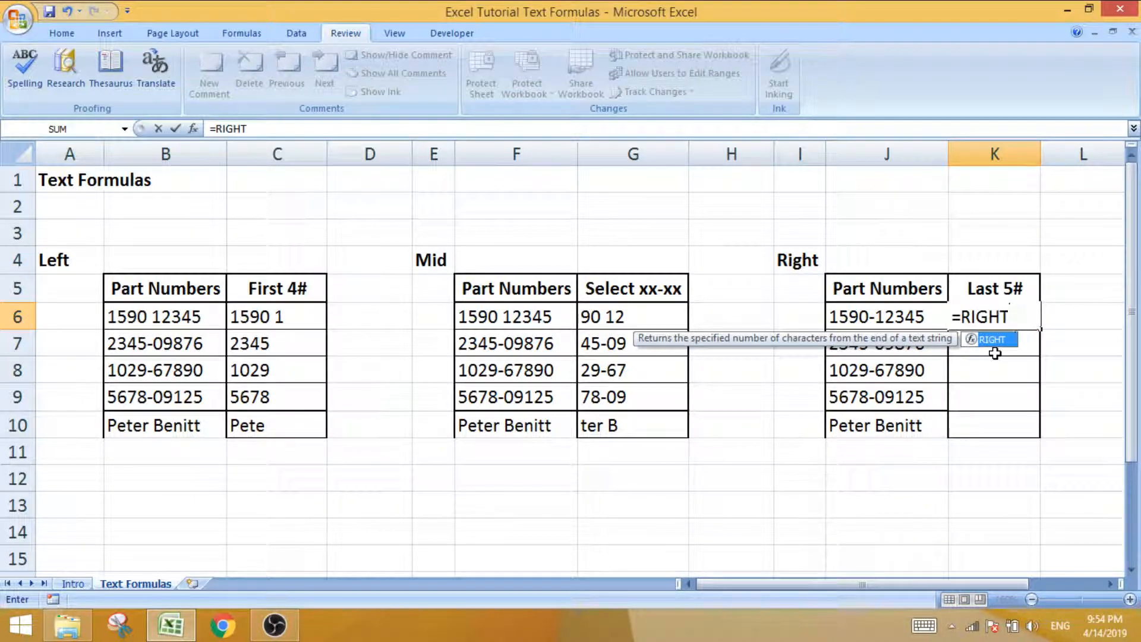
key(ctrl+Return)
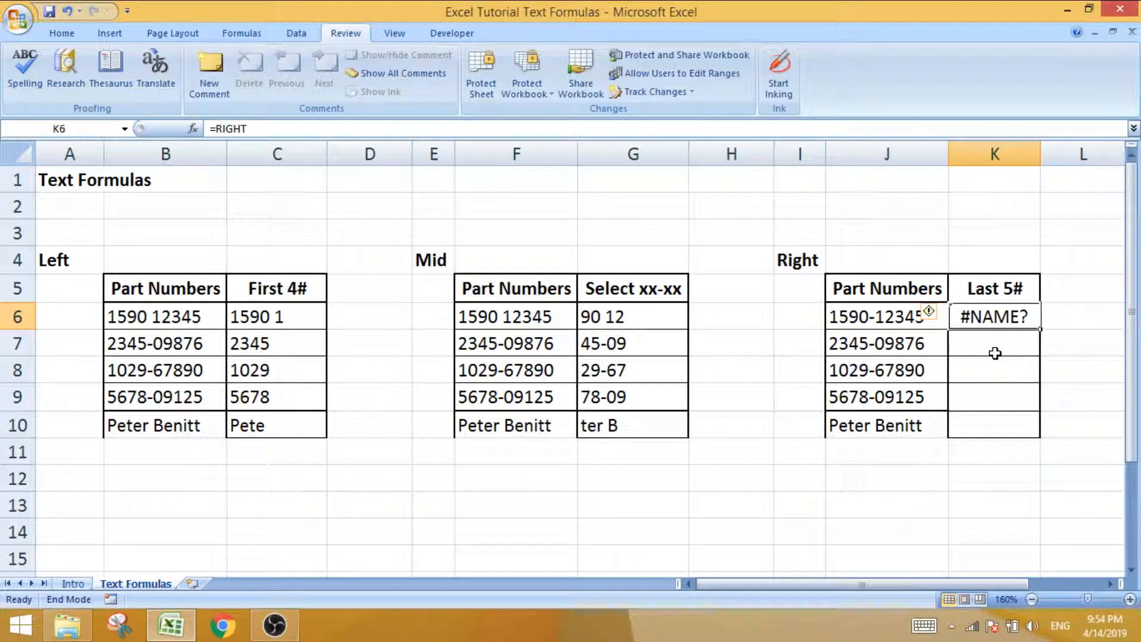
double_click(992, 318)
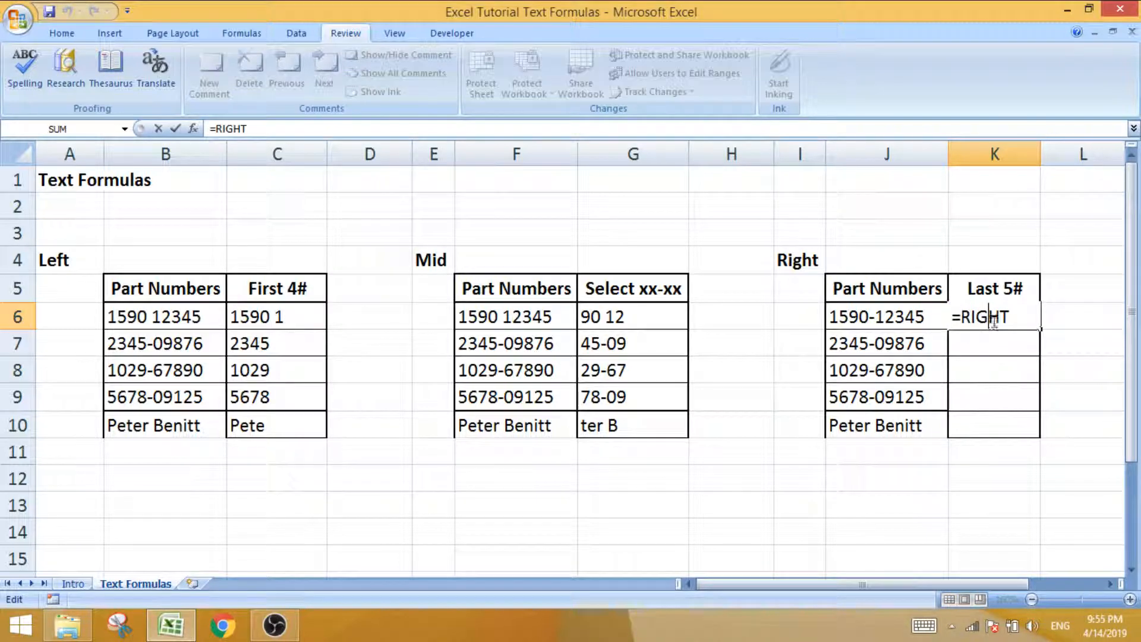
text(()
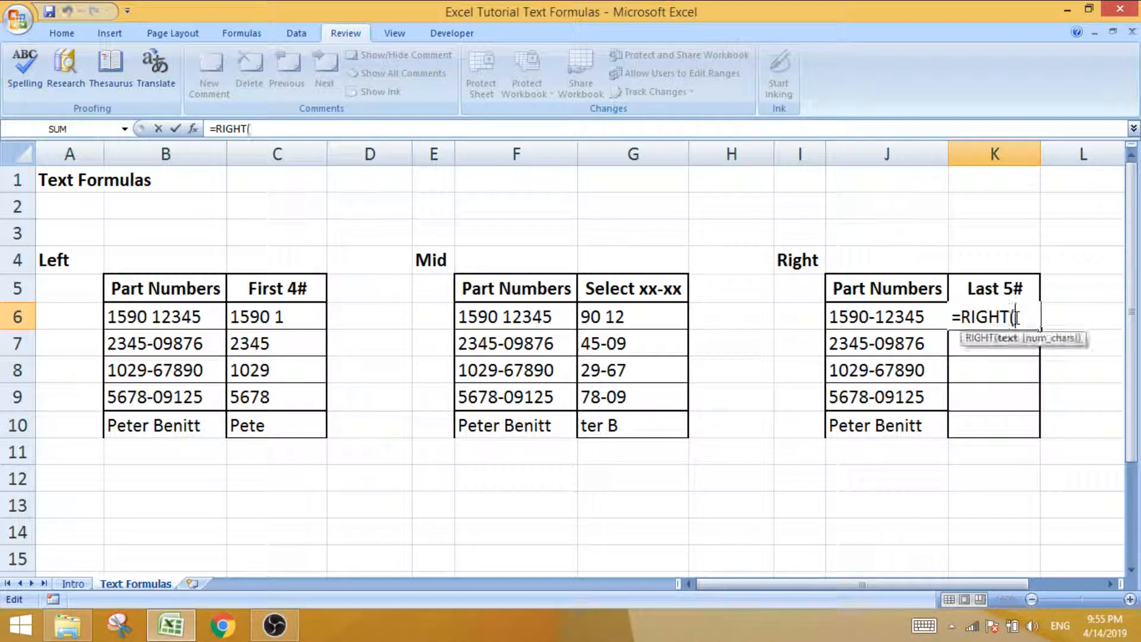
click(901, 317)
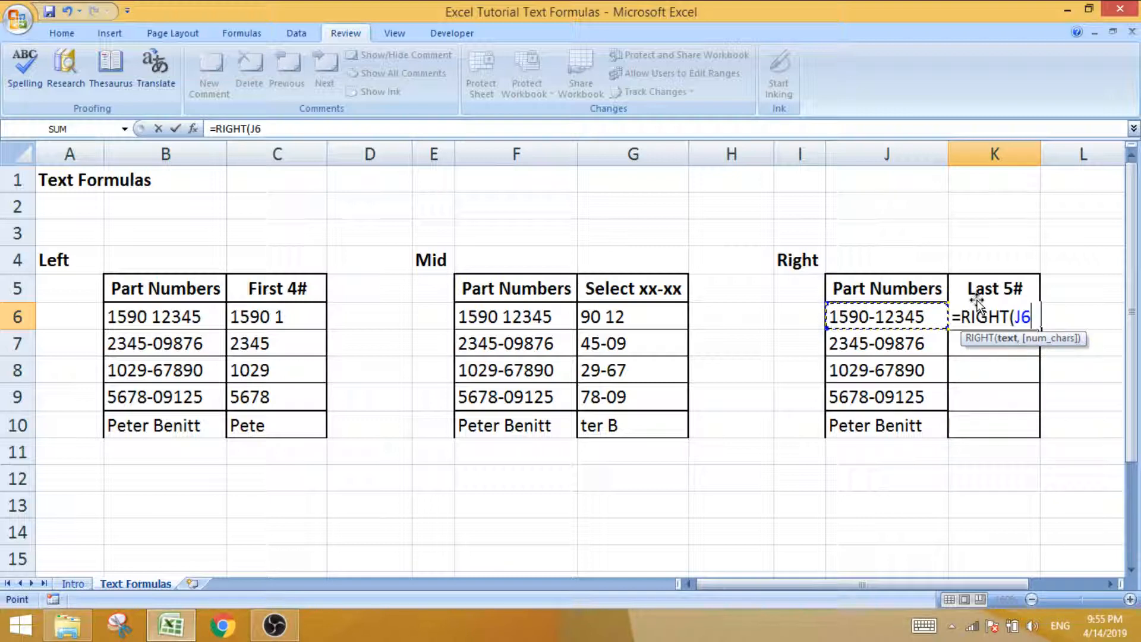
text(,5)
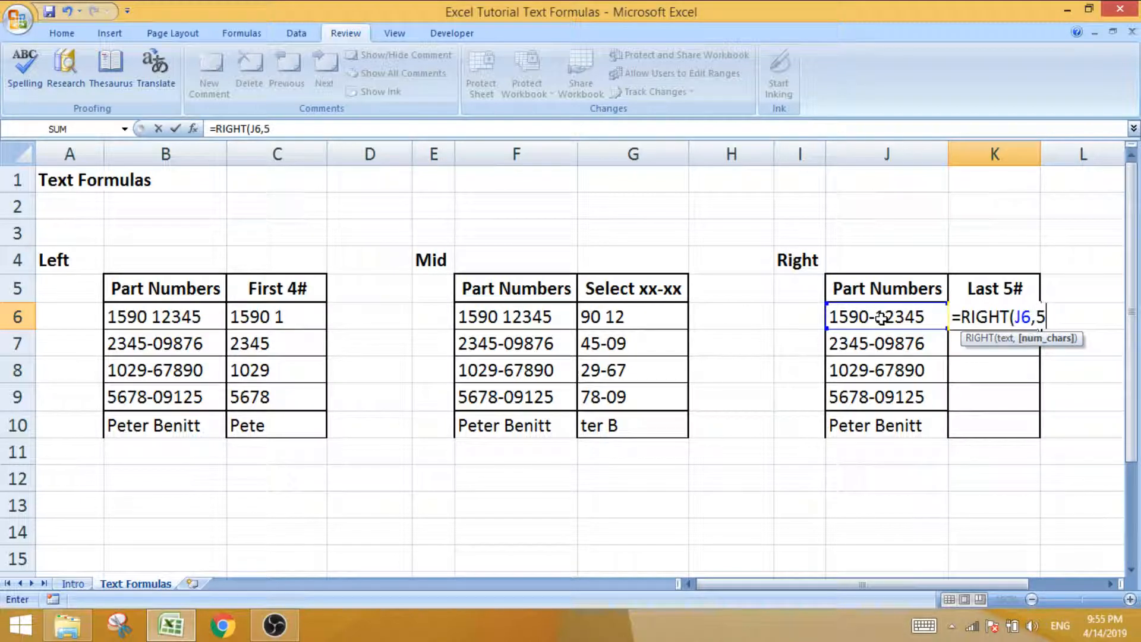
key(Return)
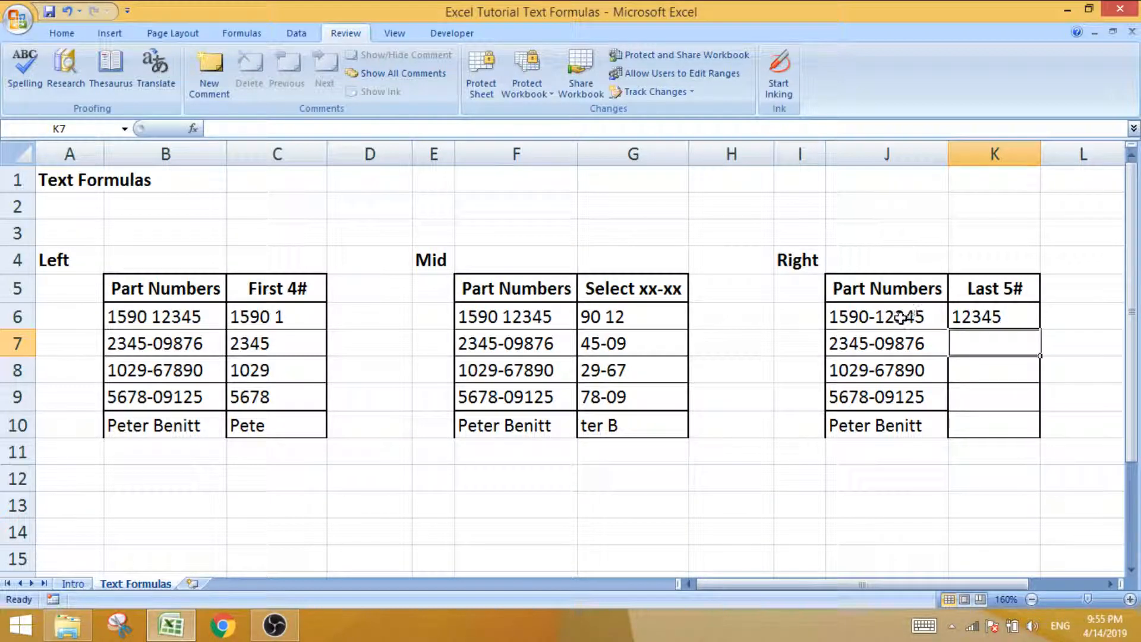
Copy the RIGHT formula from K6 and paste it as formulas only into K7:K10 of the Last 5# column
click(974, 310)
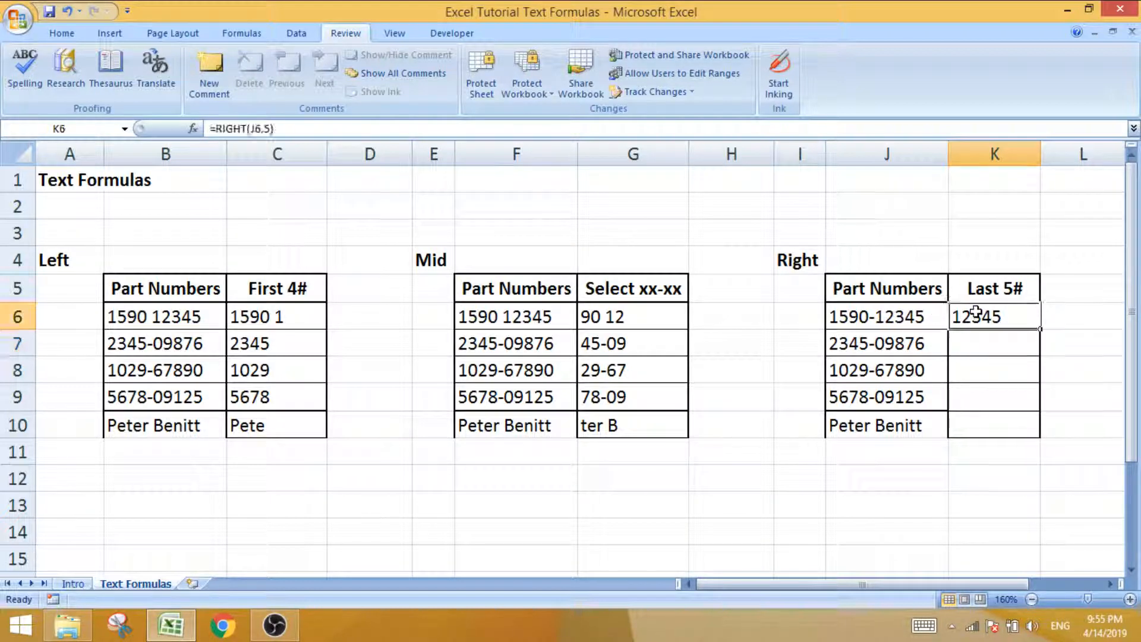
key(ctrl+c)
drag(992, 340, 991, 422)
right_click(968, 387)
click(850, 209)
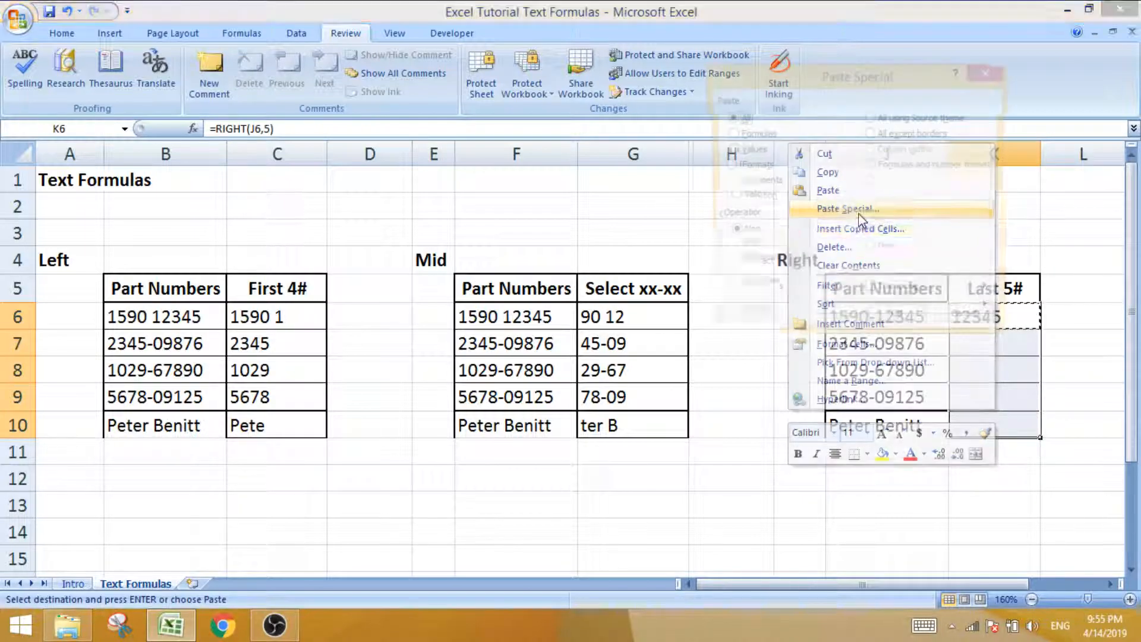
click(737, 133)
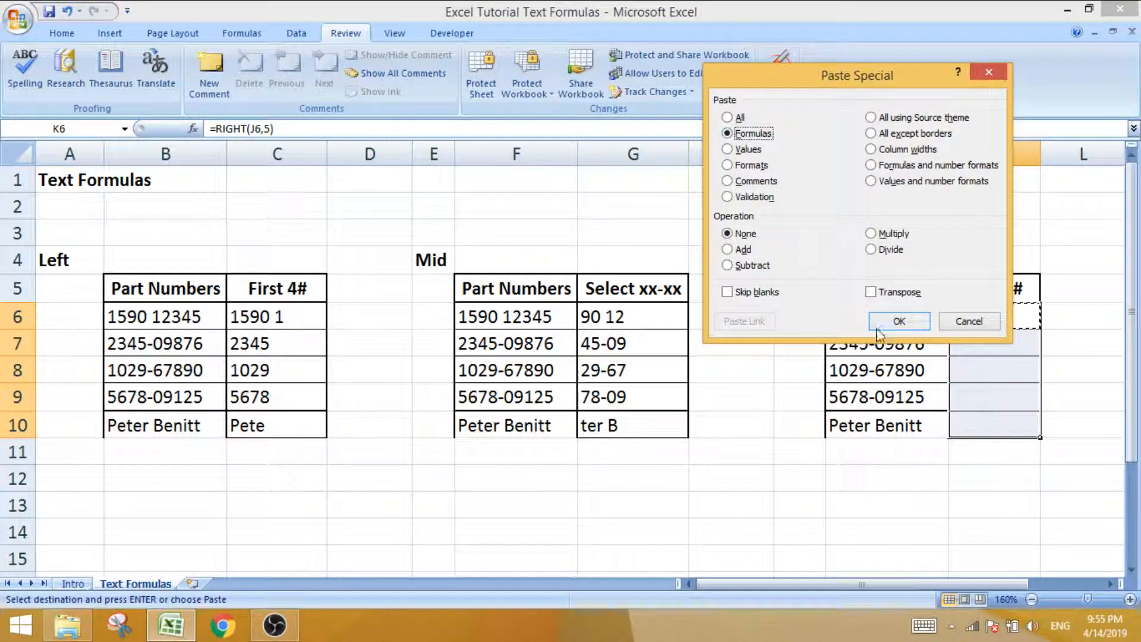
click(894, 324)
click(969, 475)
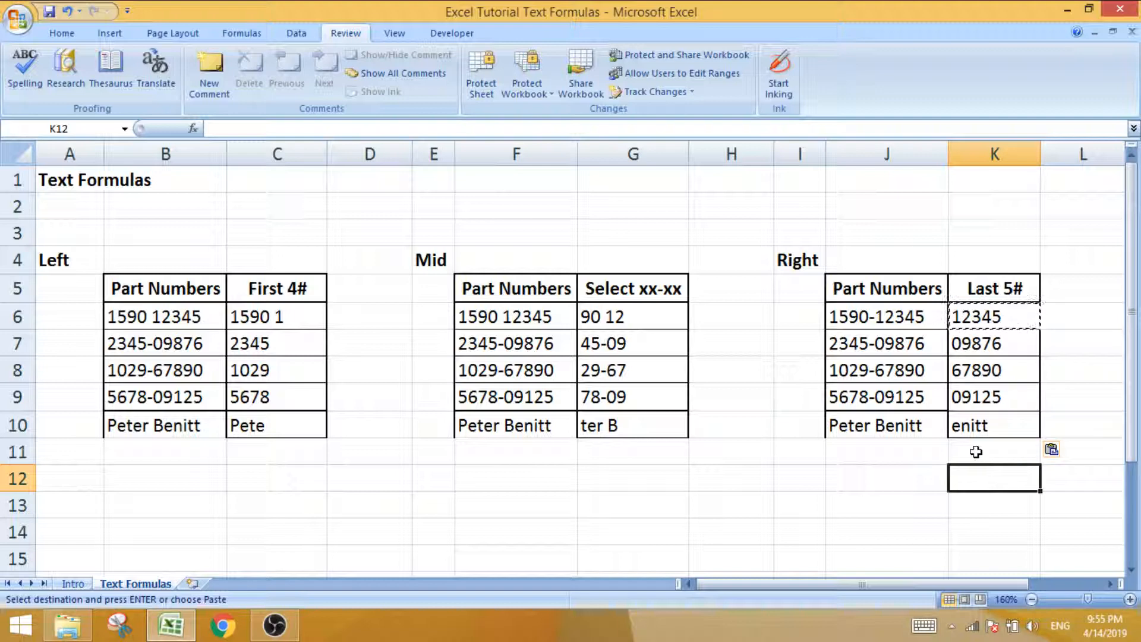
click(847, 476)
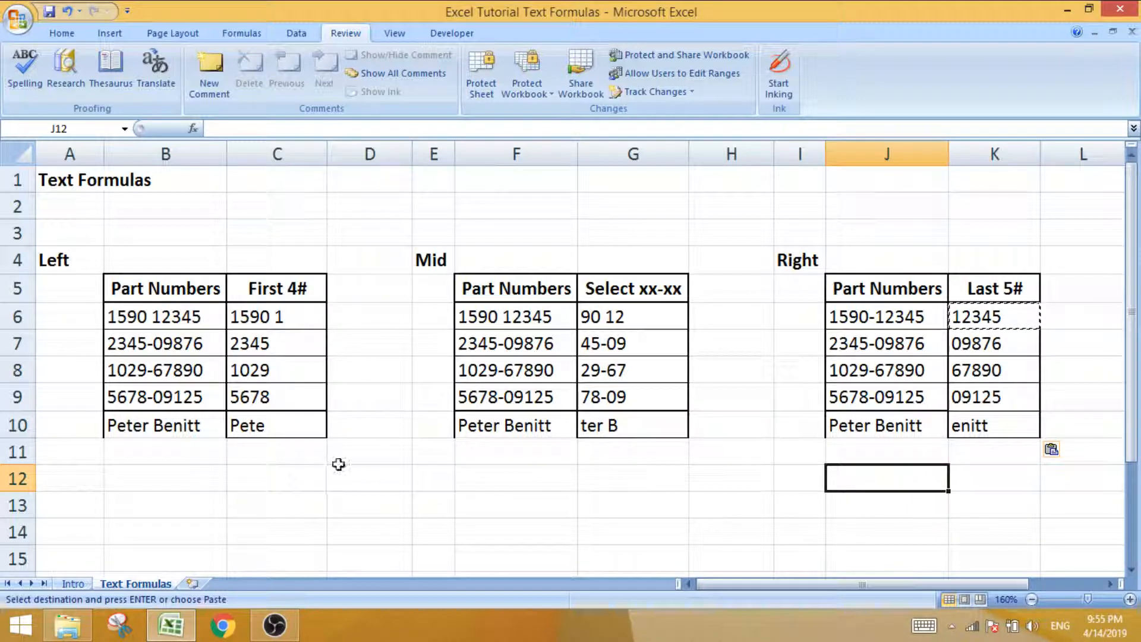